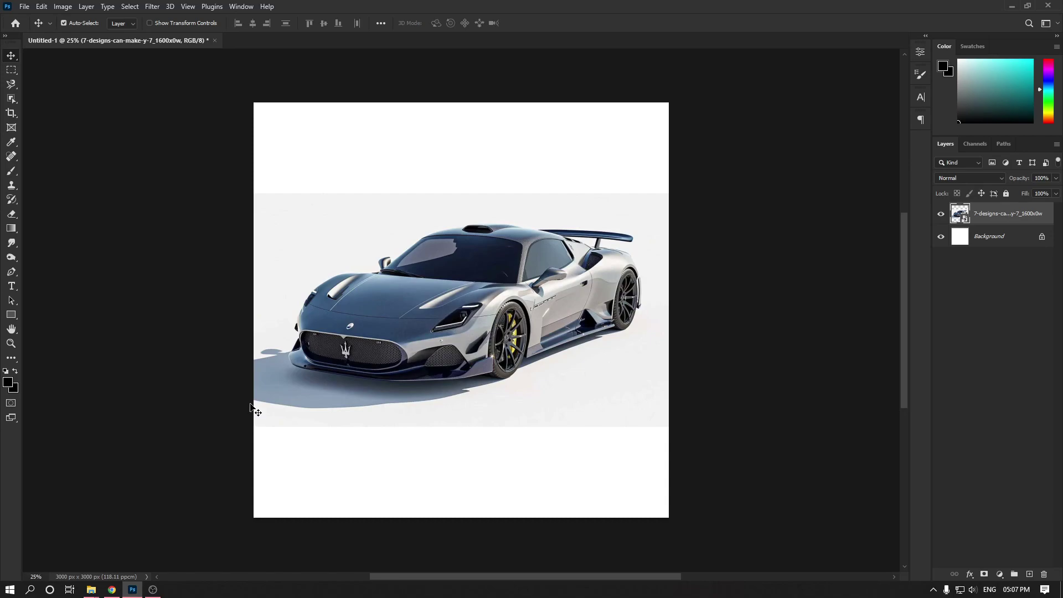
Recentre the car photo, select the Brush, and add an empty Layer 1.
scroll(318, 393, down, 1)
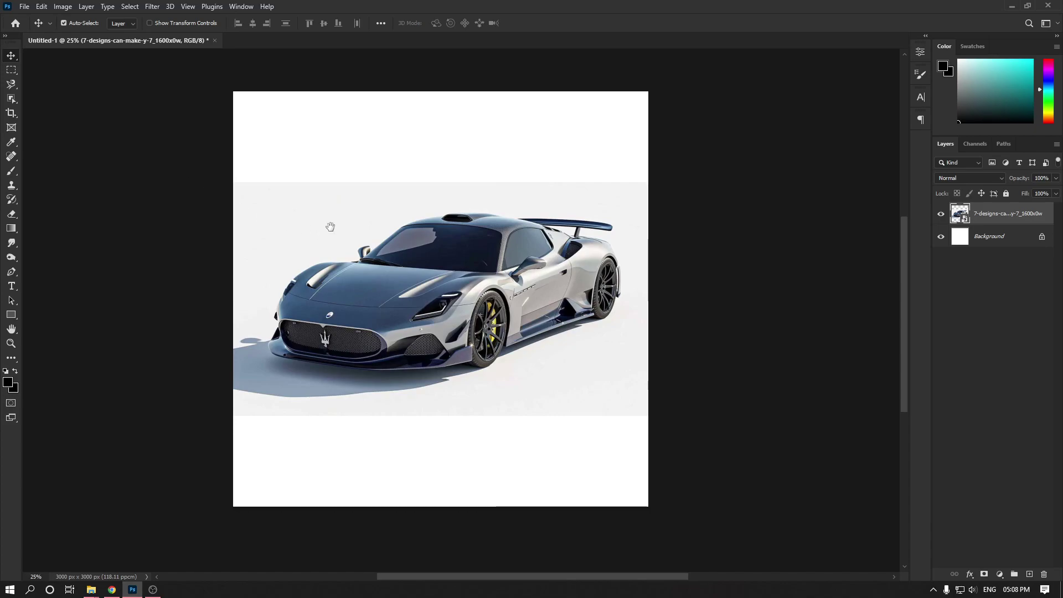
drag(323, 228, 333, 226)
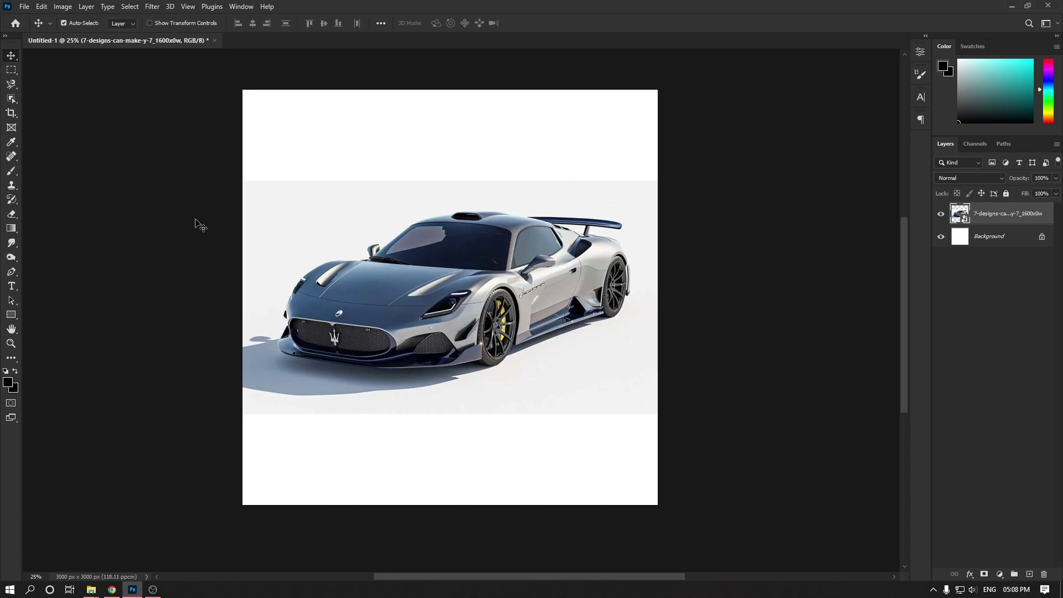
key(b)
key(ctrl+shift+n)
key(Return)
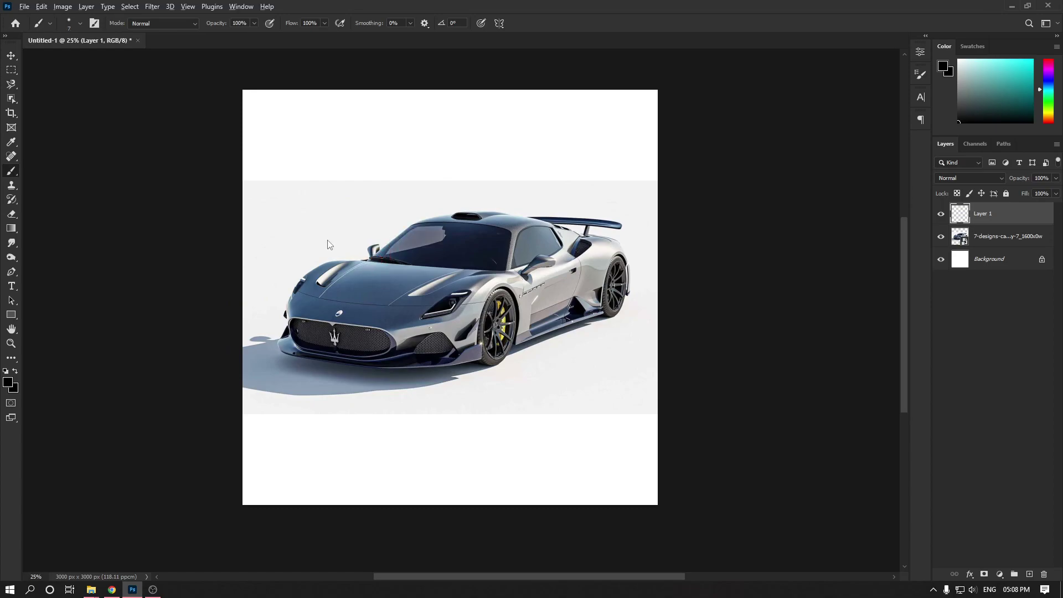
Paint several black brush strokes on Layer 1, undoing the latest ones.
drag(276, 219, 375, 214)
scroll(324, 237, up, 1)
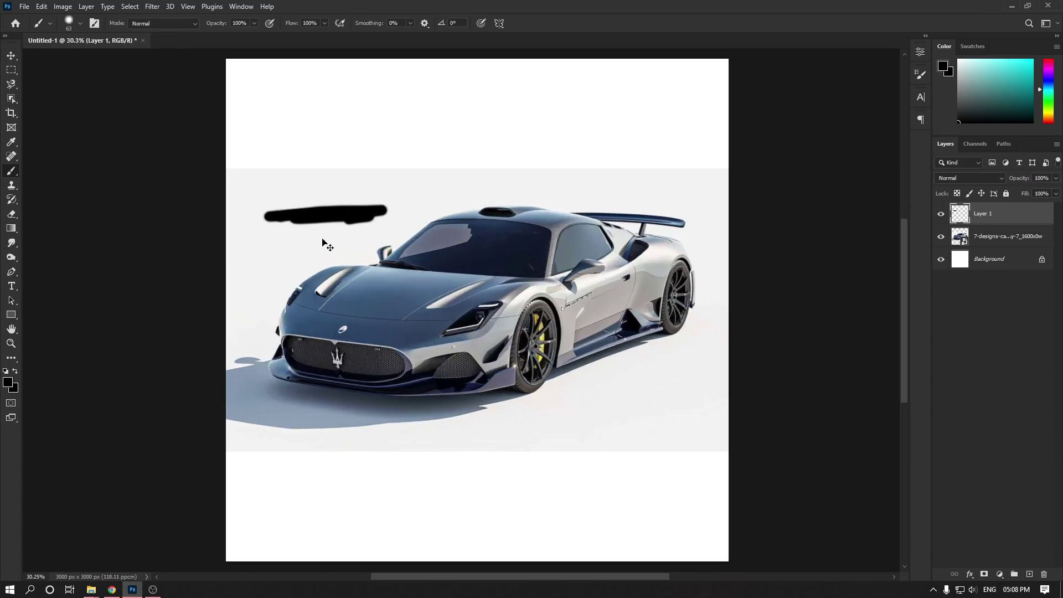
key(ctrl+z)
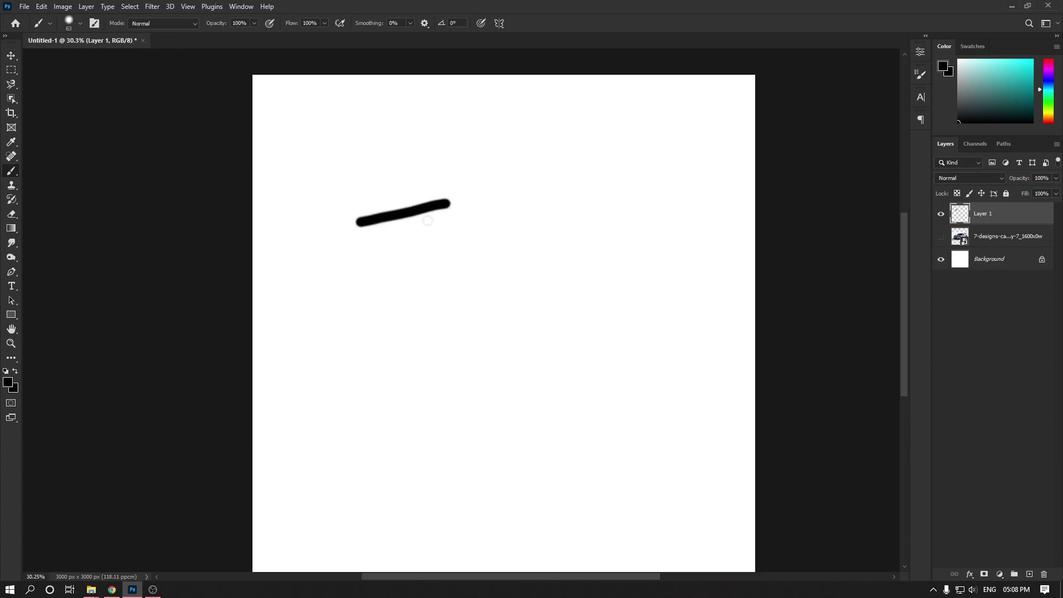
drag(378, 247, 477, 227)
drag(394, 275, 529, 260)
drag(426, 335, 532, 328)
key(ctrl+z)
key(ctrl+z)
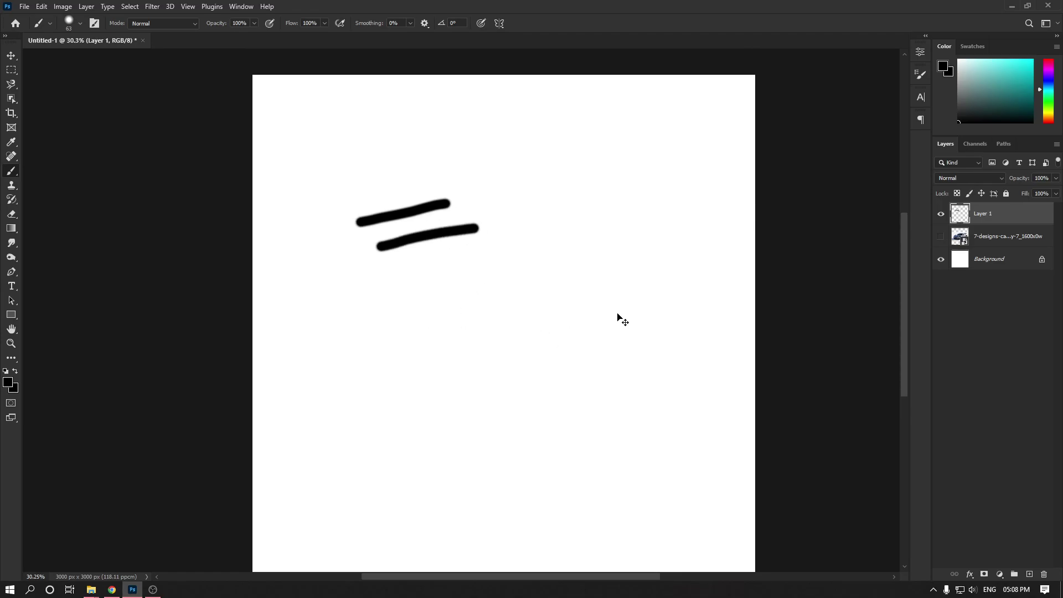
key(ctrl+z)
key(ctrl+z)
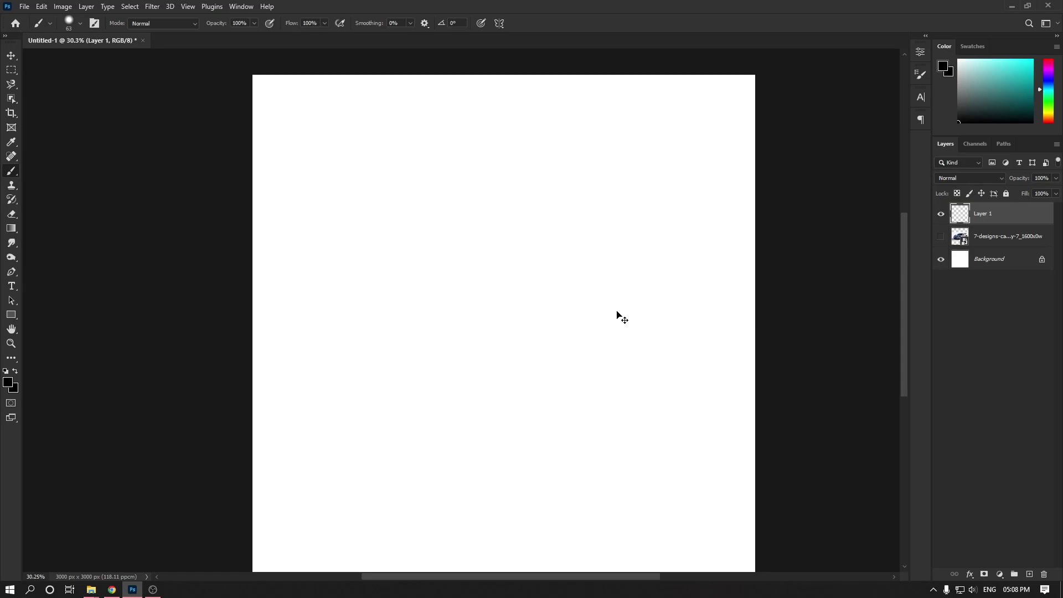
Redo and undo the strokes with Ctrl+Shift+Z and Ctrl+Z, then delete Layer 1.
key(ctrl+shift+z)
key(ctrl+shift+z)
key(ctrl+shift+z)
key(ctrl+shift+z)
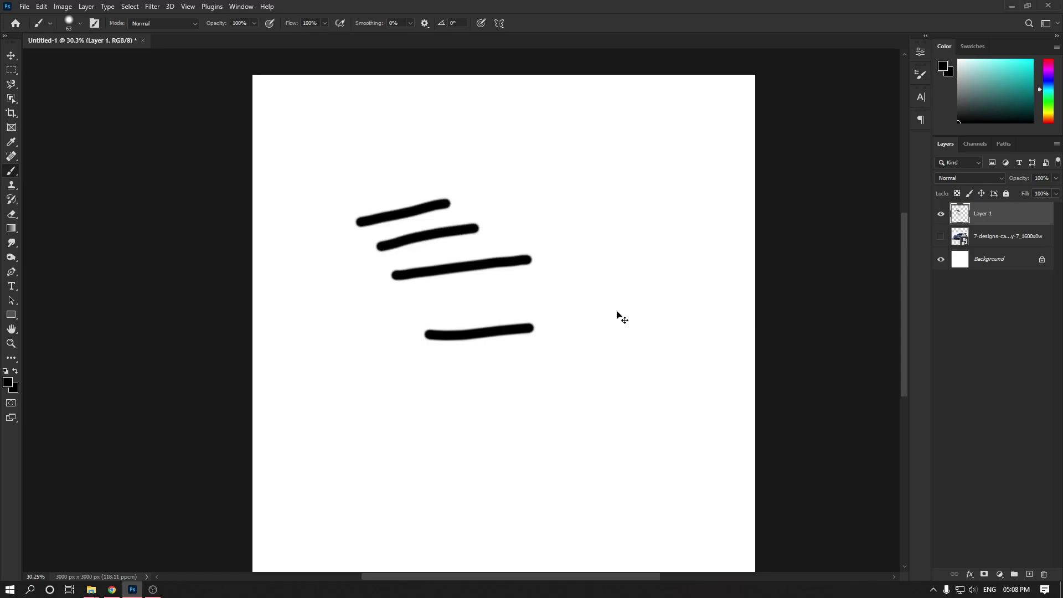
key(ctrl+z)
key(ctrl+z)
key(ctrl+z)
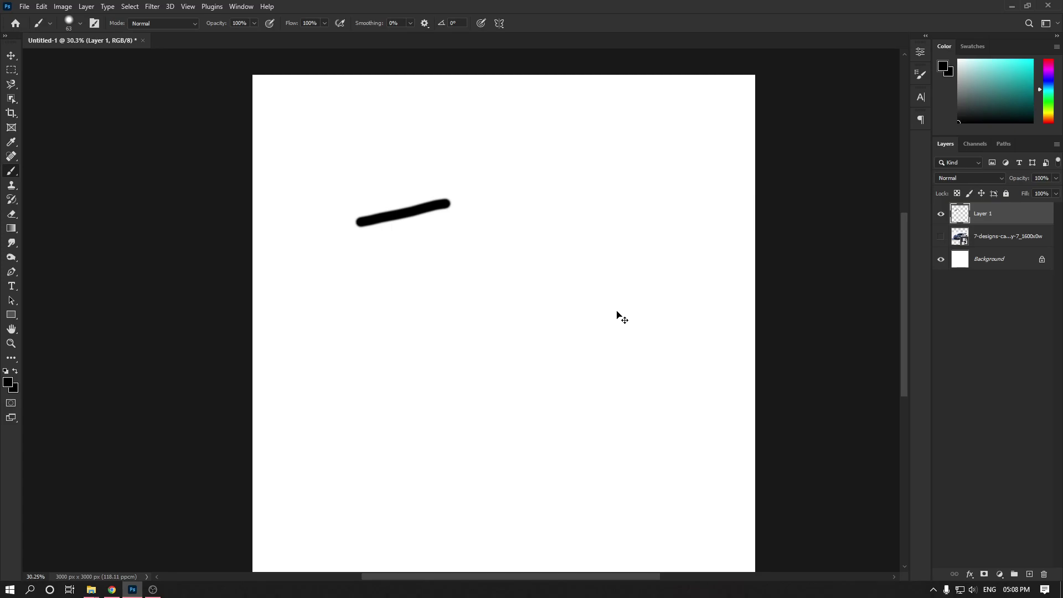
key(ctrl+shift+z)
key(ctrl+shift+z)
key(ctrl+shift+z)
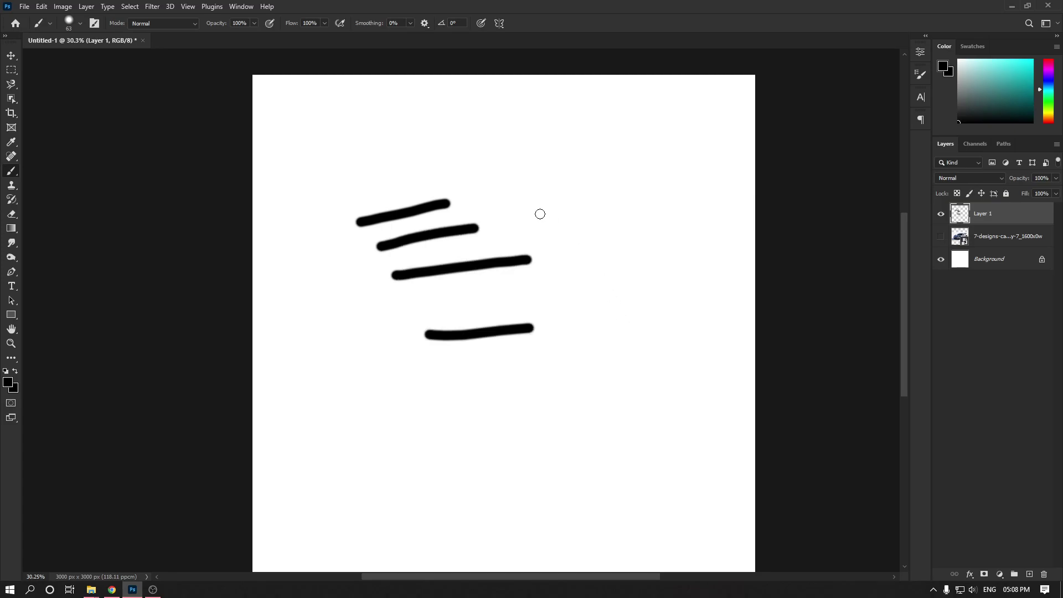
mouse_move(425, 283)
mouse_down()
mouse_move(451, 279)
mouse_move(454, 288)
mouse_up()
key(Delete)
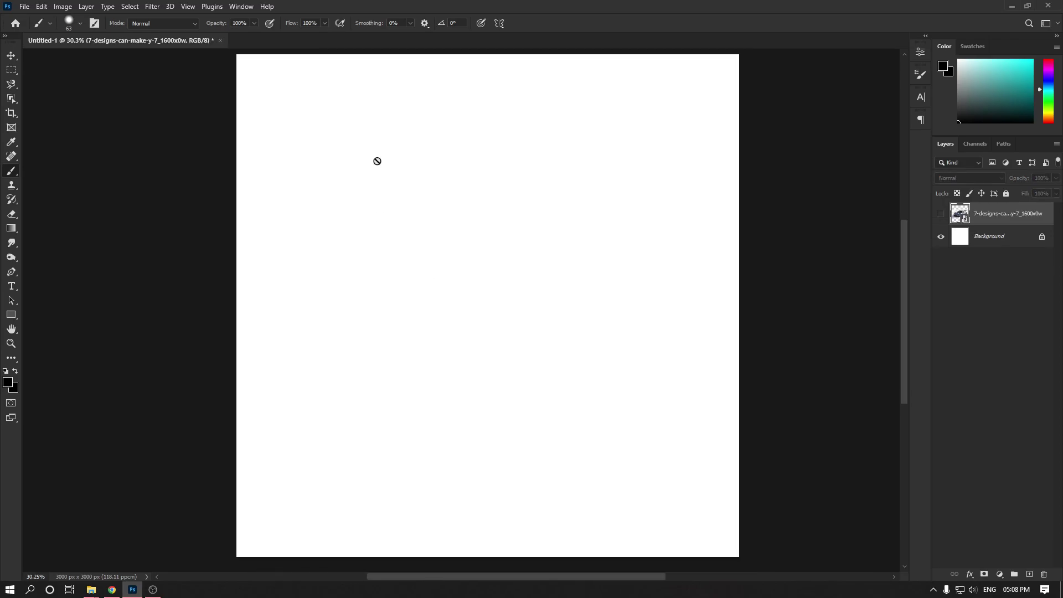
Add a new Layer 1, shrink the brush to 17 px, and handwrite 'B – Brush'.
drag(400, 188, 412, 218)
key(ctrl+shift+n)
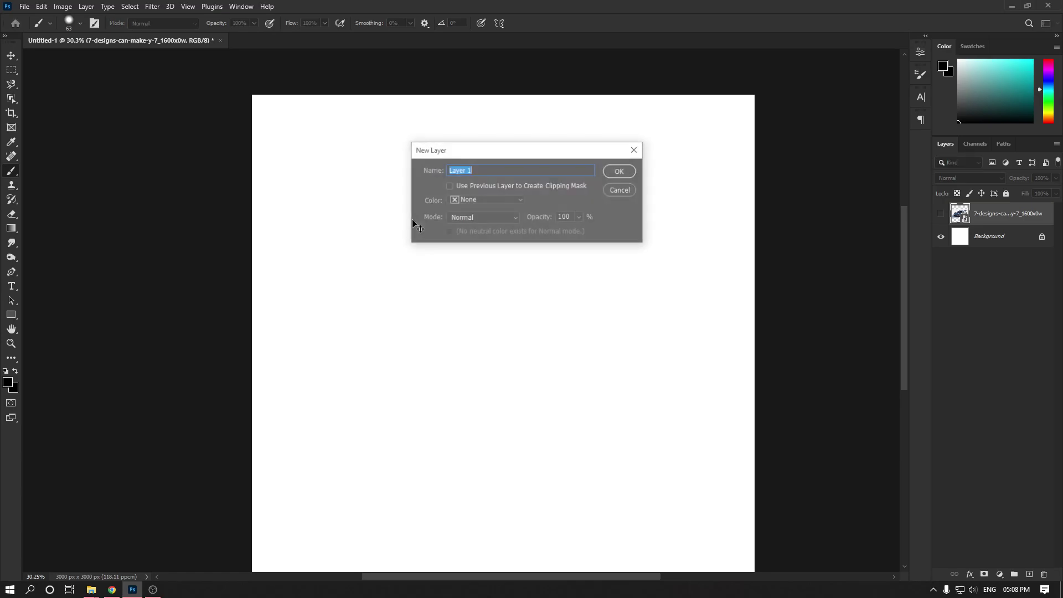
key(Return)
alt+right_click(408, 198)
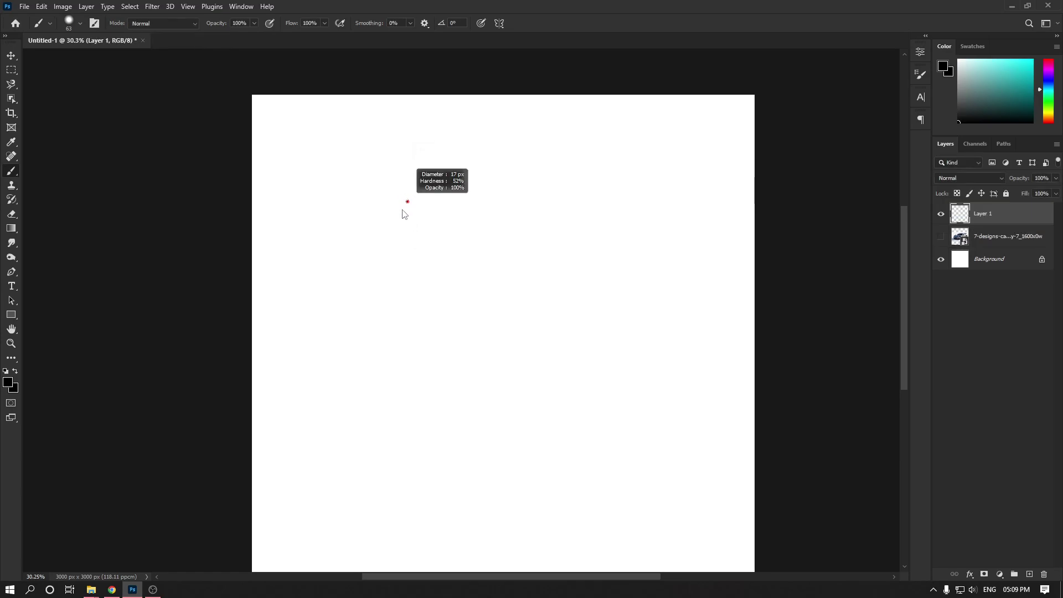
mouse_move(371, 154)
mouse_down()
mouse_move(379, 199)
mouse_move(388, 176)
mouse_move(379, 191)
mouse_move(471, 167)
mouse_move(497, 184)
mouse_up()
mouse_move(489, 149)
mouse_down()
mouse_move(504, 178)
mouse_move(536, 151)
mouse_move(598, 164)
mouse_up()
mouse_move(604, 117)
mouse_down()
mouse_move(626, 165)
mouse_move(652, 153)
mouse_up()
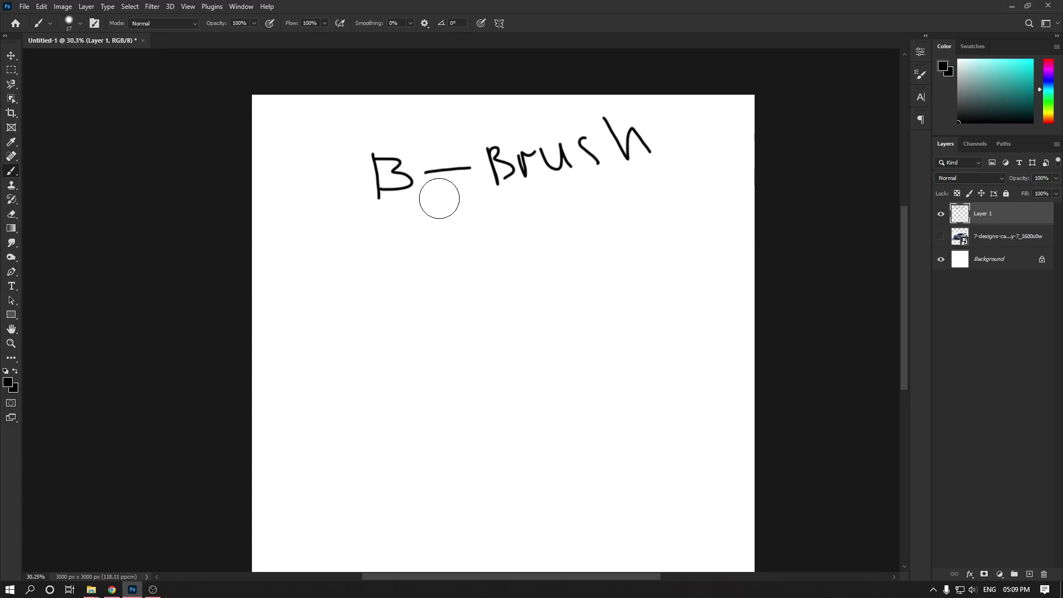
Erase the 'B – Brush' lettering, then draw a handwritten E and undo it.
key(e)
mouse_move(380, 181)
mouse_down()
mouse_move(327, 173)
mouse_move(662, 118)
mouse_up()
drag(418, 173, 375, 214)
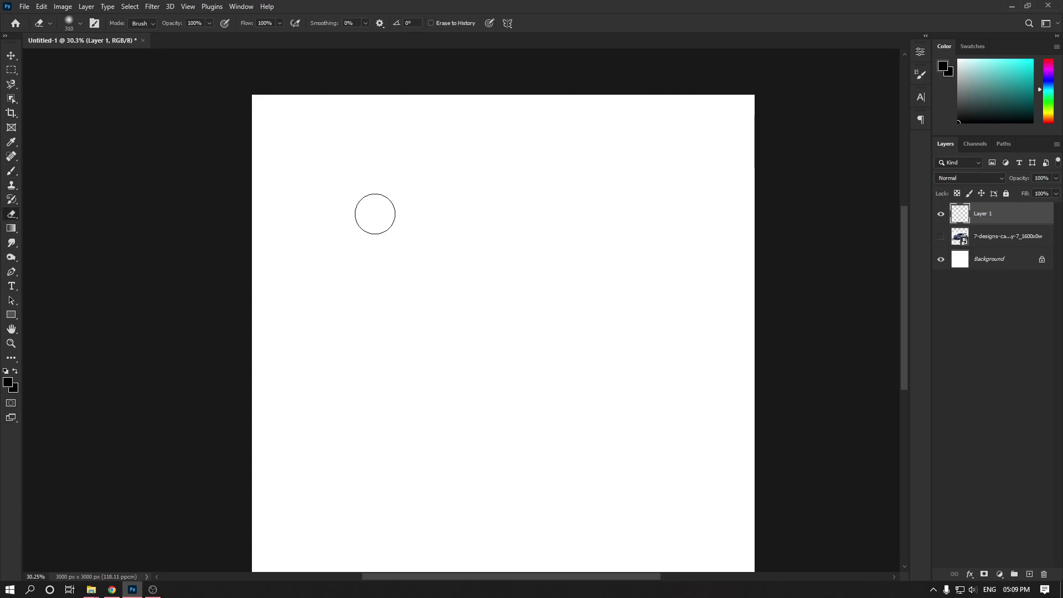
key(b)
mouse_move(347, 166)
mouse_down()
mouse_move(353, 197)
mouse_move(373, 158)
mouse_up()
drag(357, 177, 385, 190)
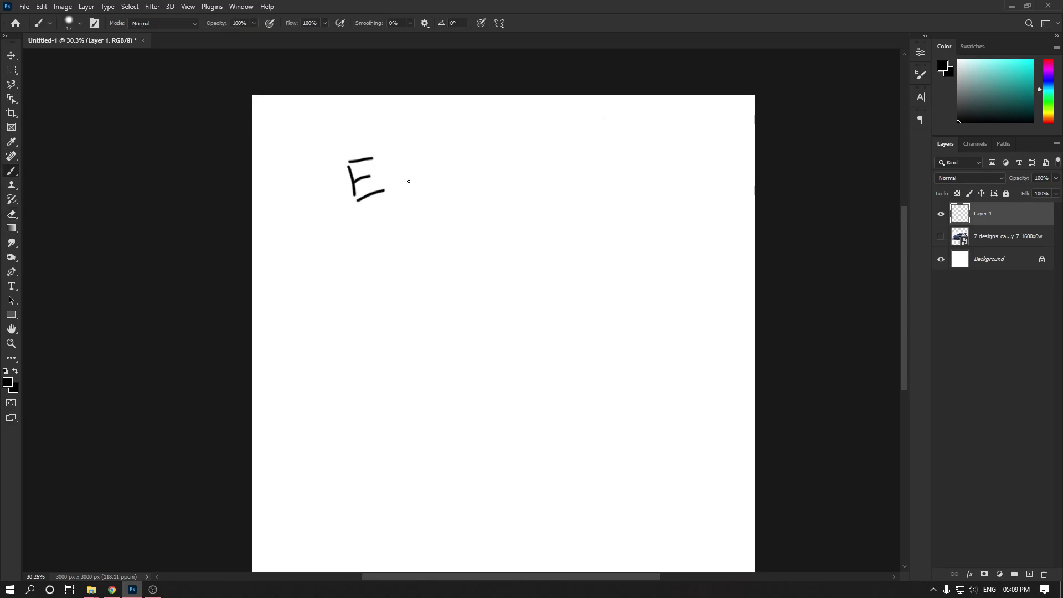
key(ctrl+z)
key(ctrl+z)
key(ctrl+z)
key(ctrl+z)
Cycle the screen modes with F back to Standard Screen Mode and pan slightly.
key(f)
key(f)
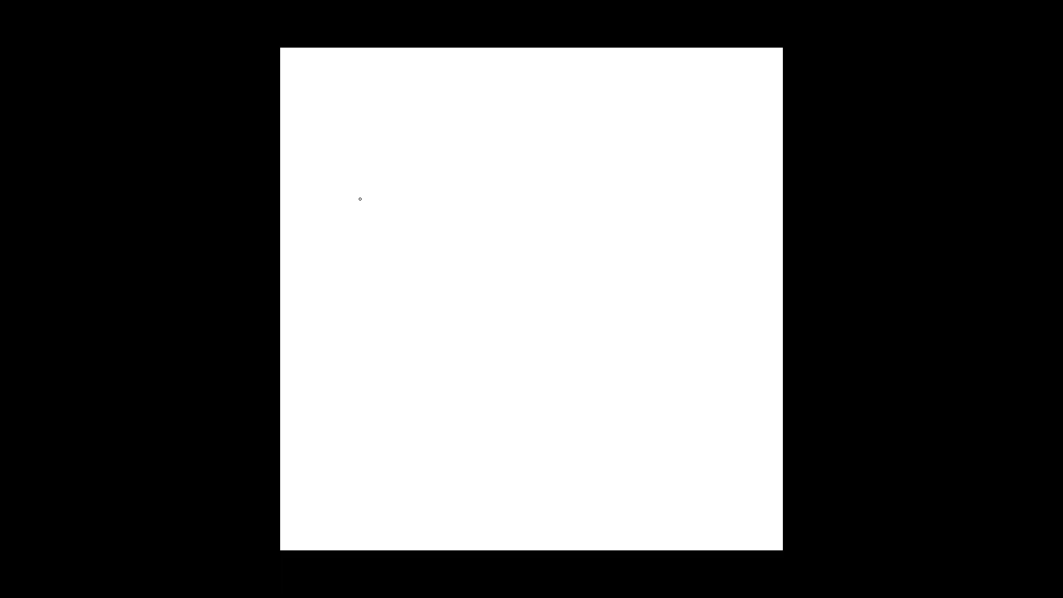
key(f)
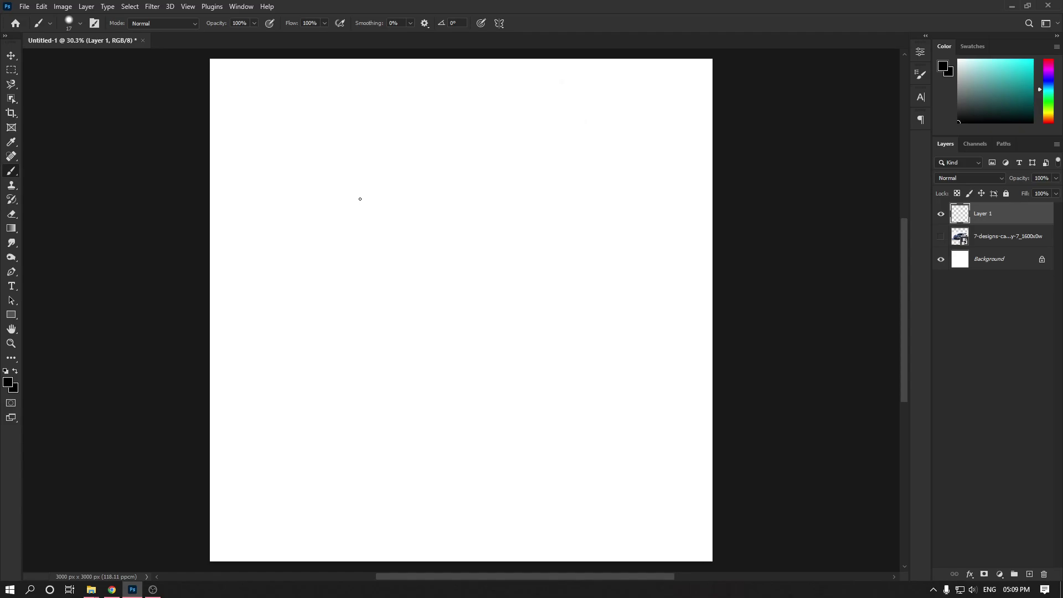
key(f)
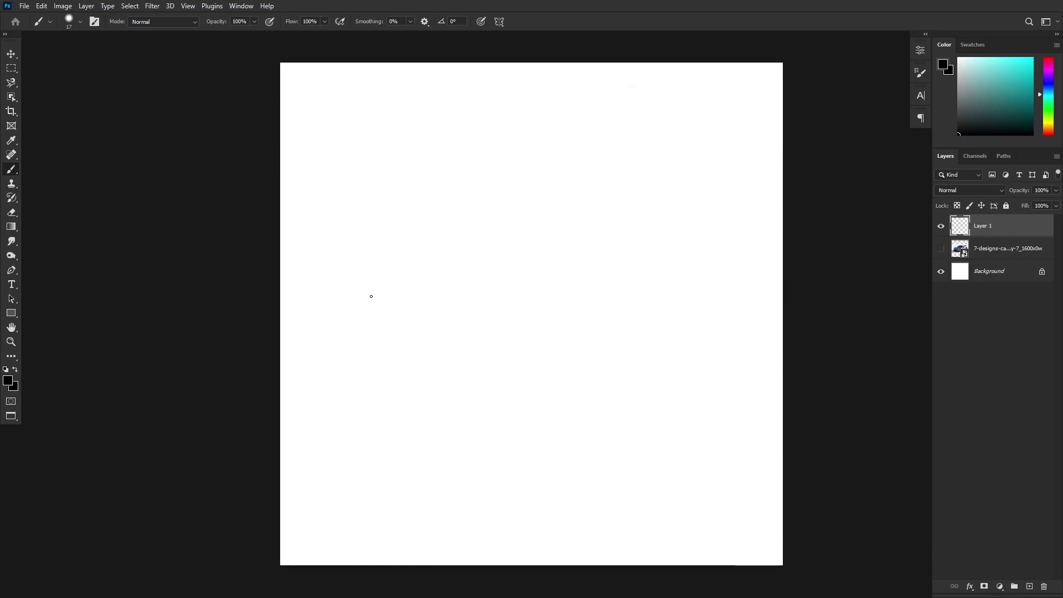
key(f)
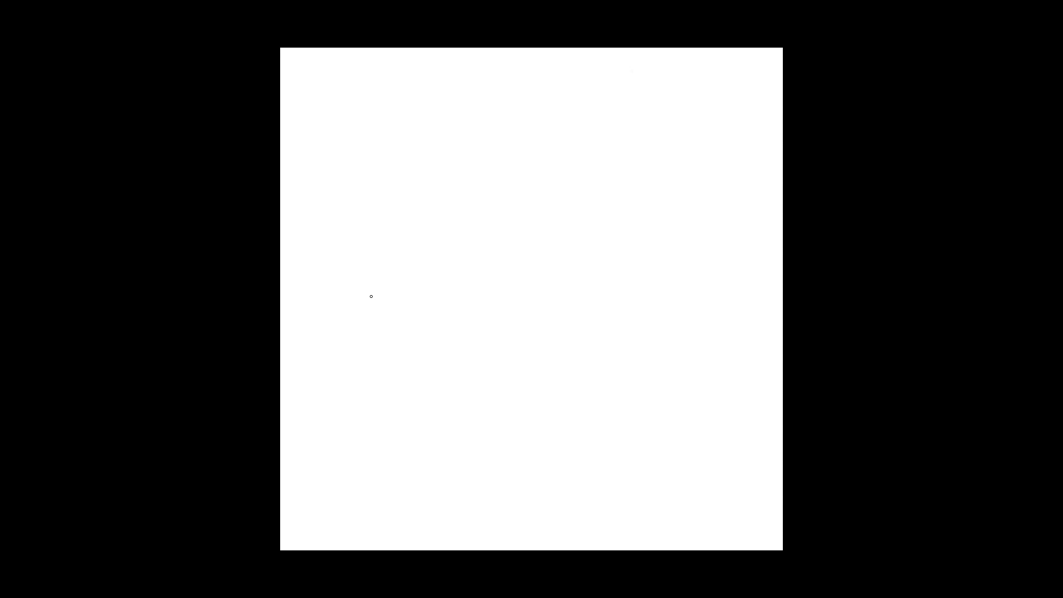
key(f)
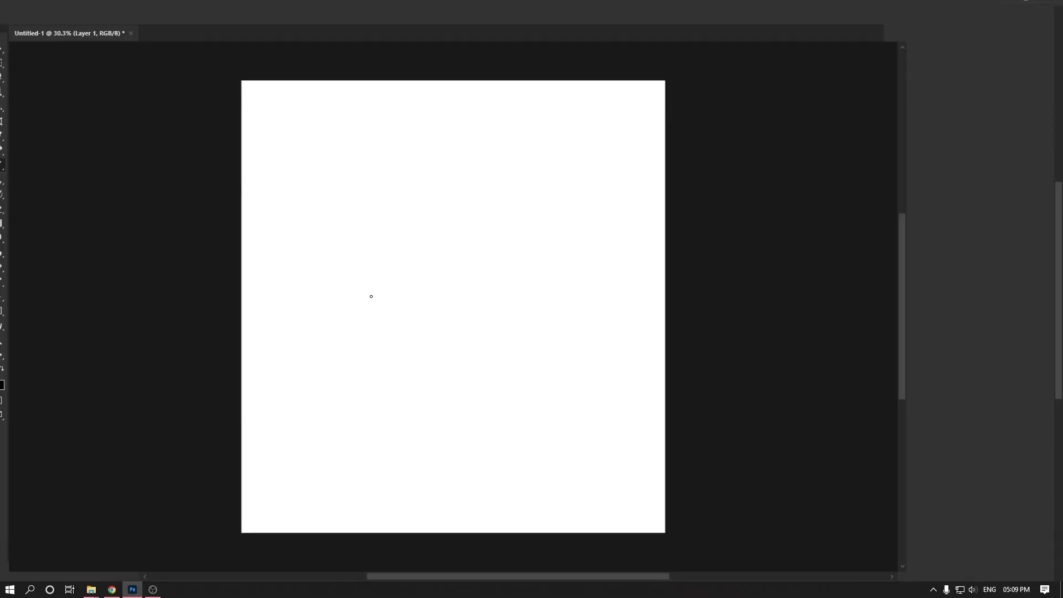
drag(371, 296, 354, 287)
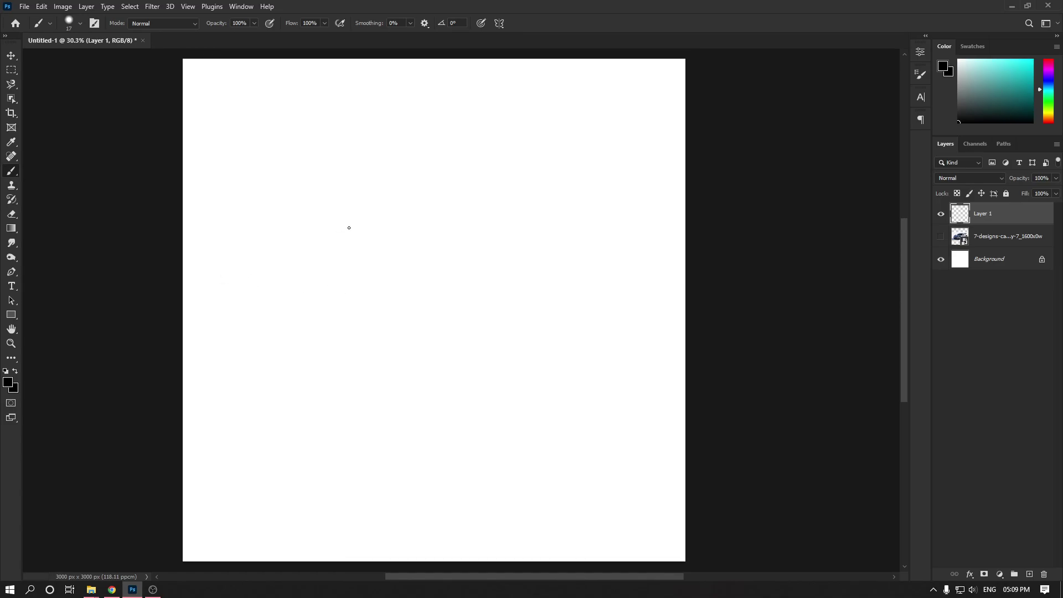
Try the Clone Stamp and Crop tools, then return to the Brush at 195 px.
key(s)
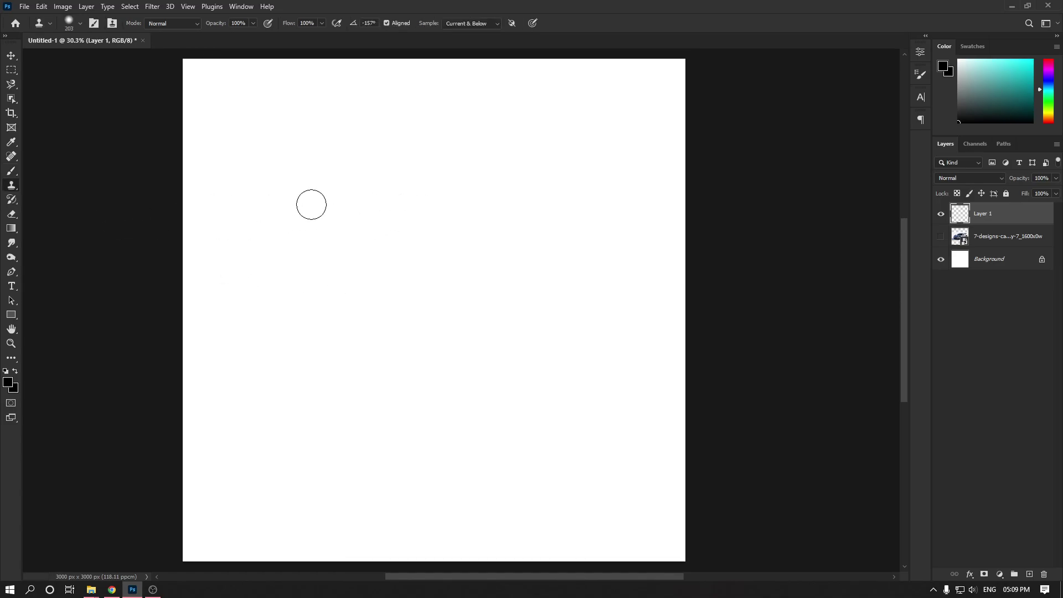
key(c)
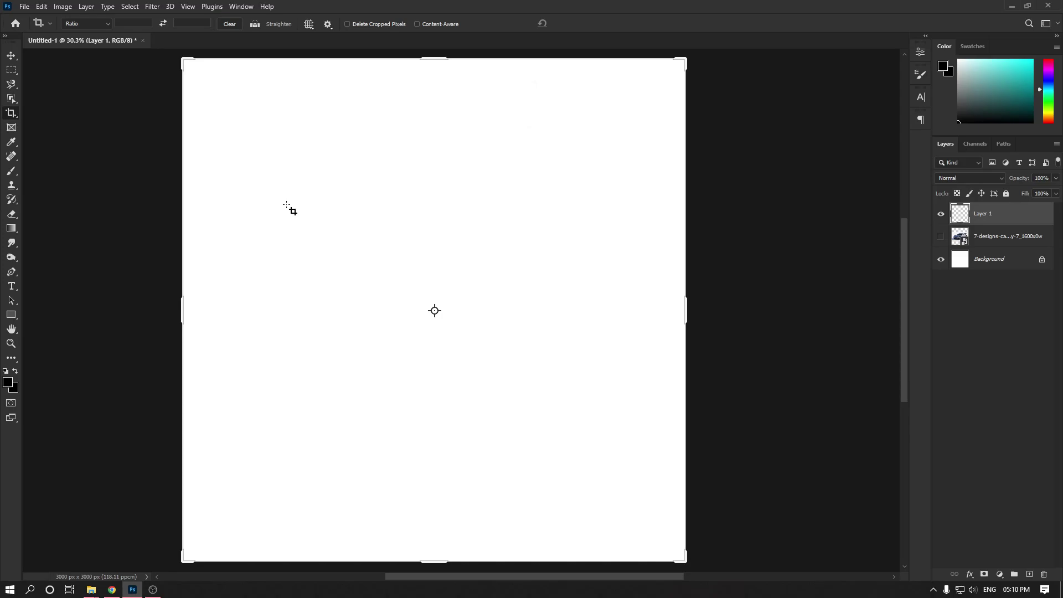
key(b)
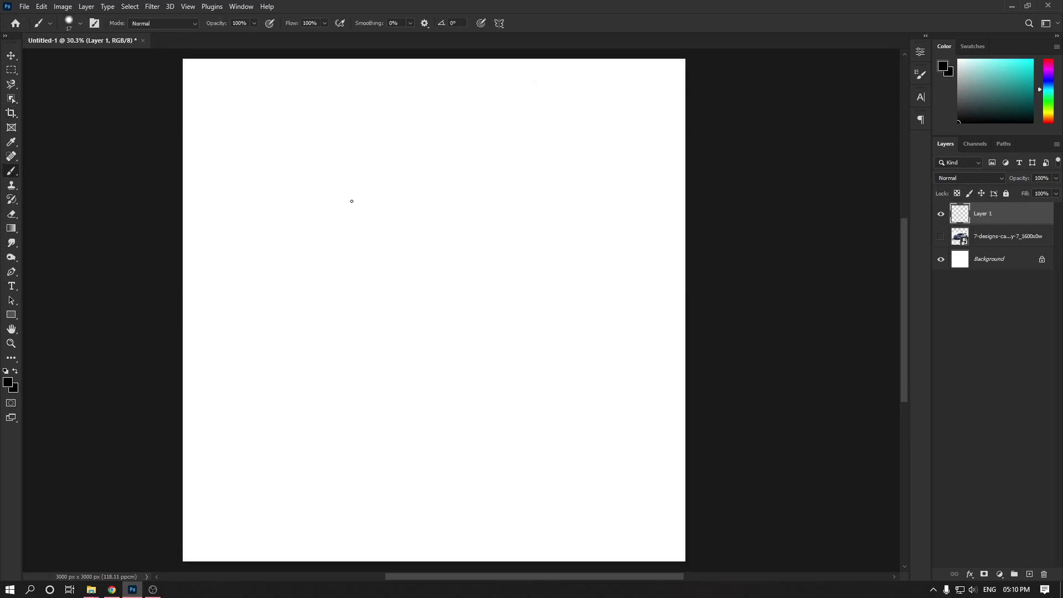
alt+right_click(354, 167)
Show and select the car photo layer, then move it on the canvas.
click(941, 236)
click(994, 239)
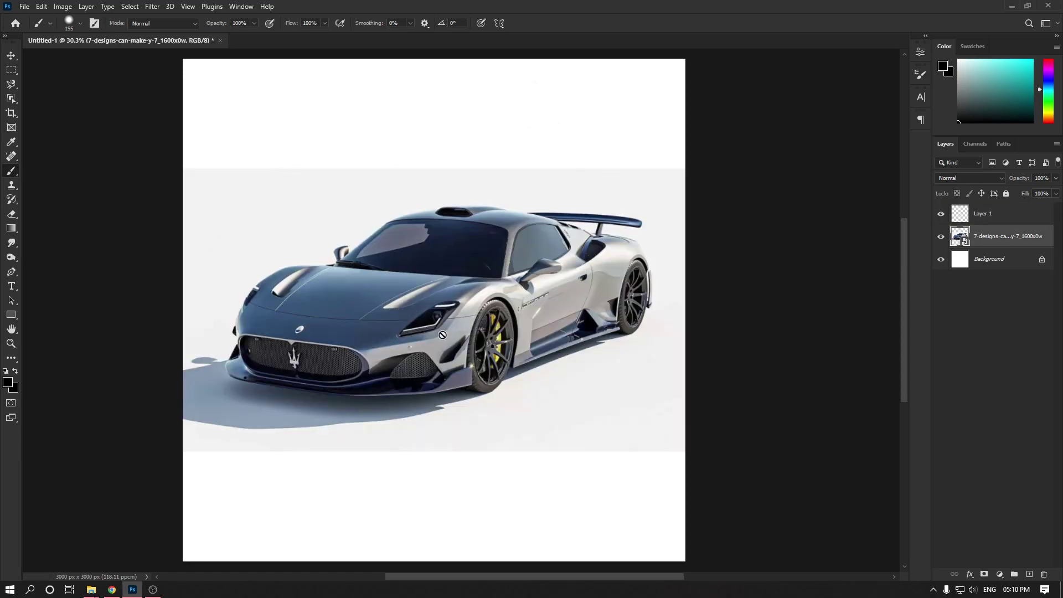
key(v)
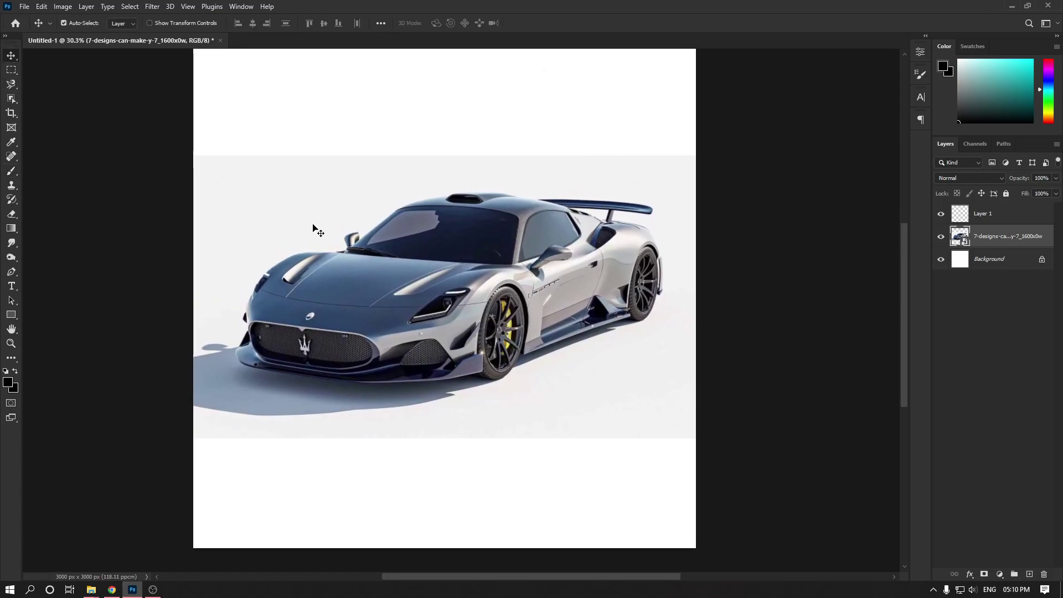
drag(312, 231, 348, 235)
key(b)
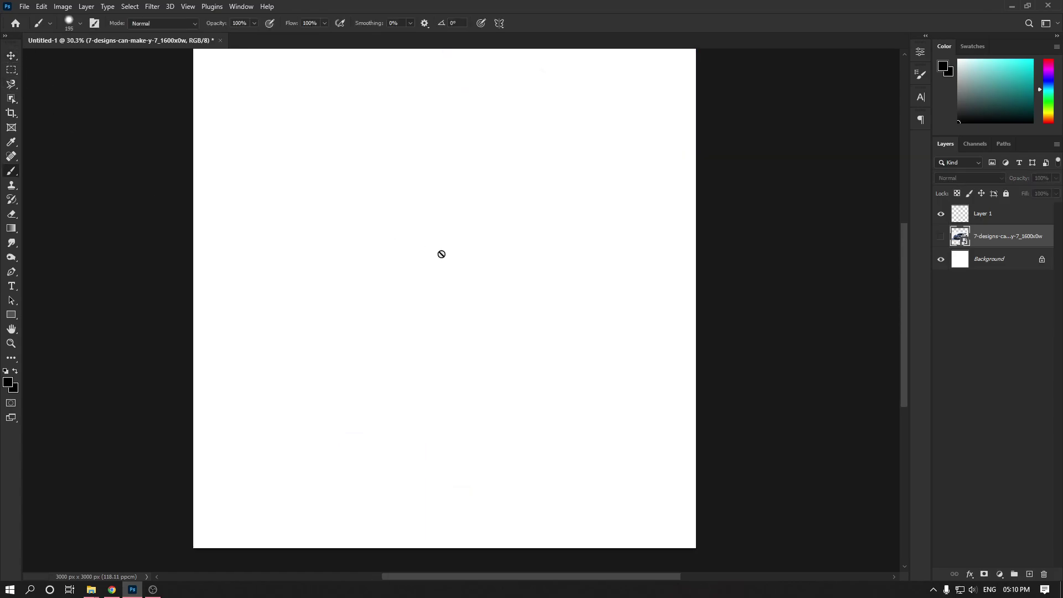
click(940, 238)
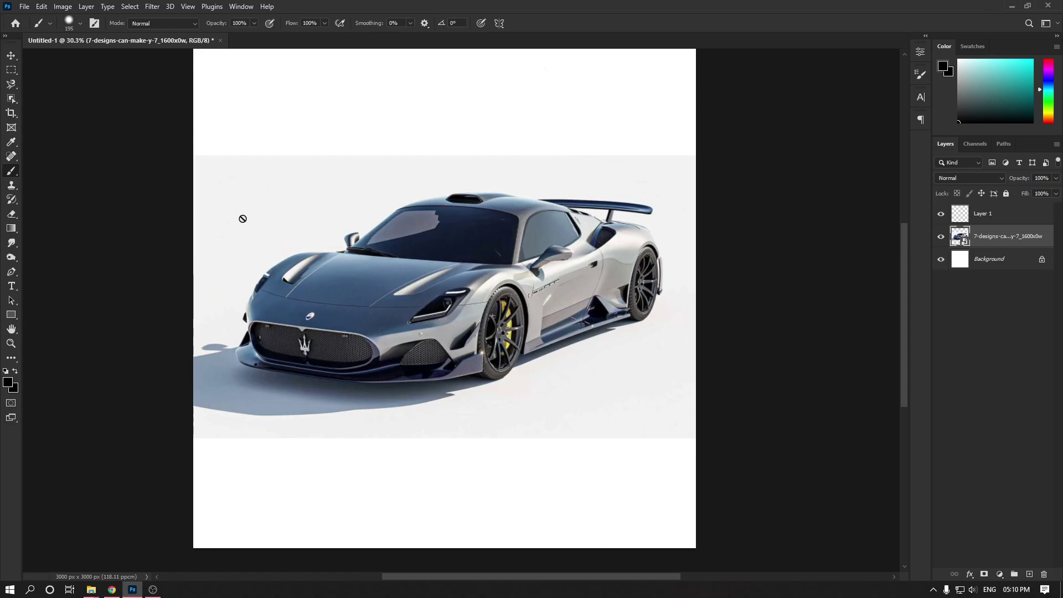
Nudge the car photo, undo its last move, and enter Free Transform with Ctrl+T.
key(v)
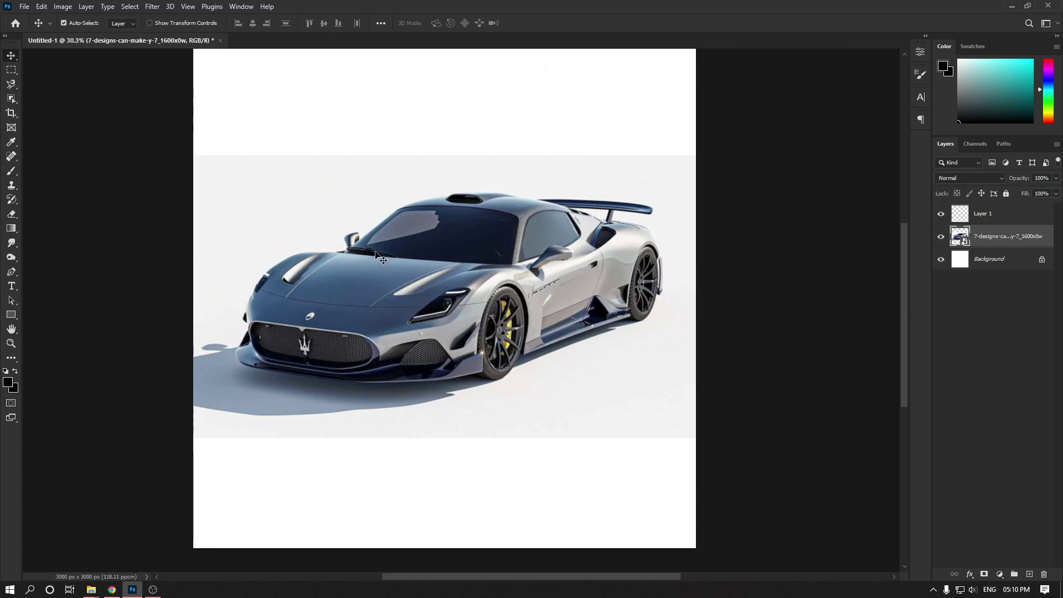
key(b)
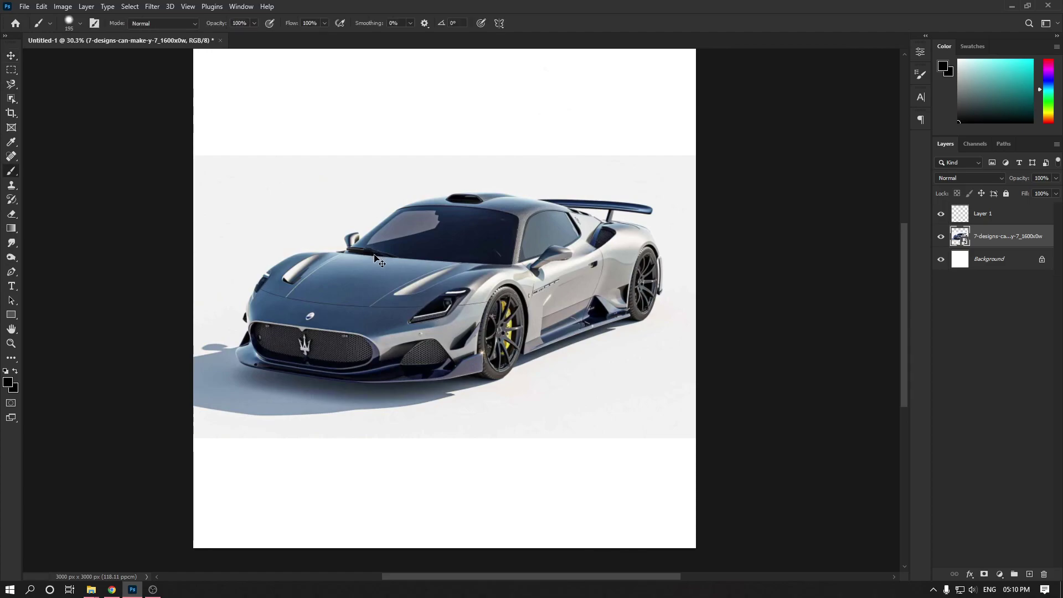
mouse_move(340, 278)
mouse_down()
mouse_move(354, 264)
mouse_move(341, 277)
mouse_up()
scroll(376, 260, left, 1)
scroll(432, 299, left, 1)
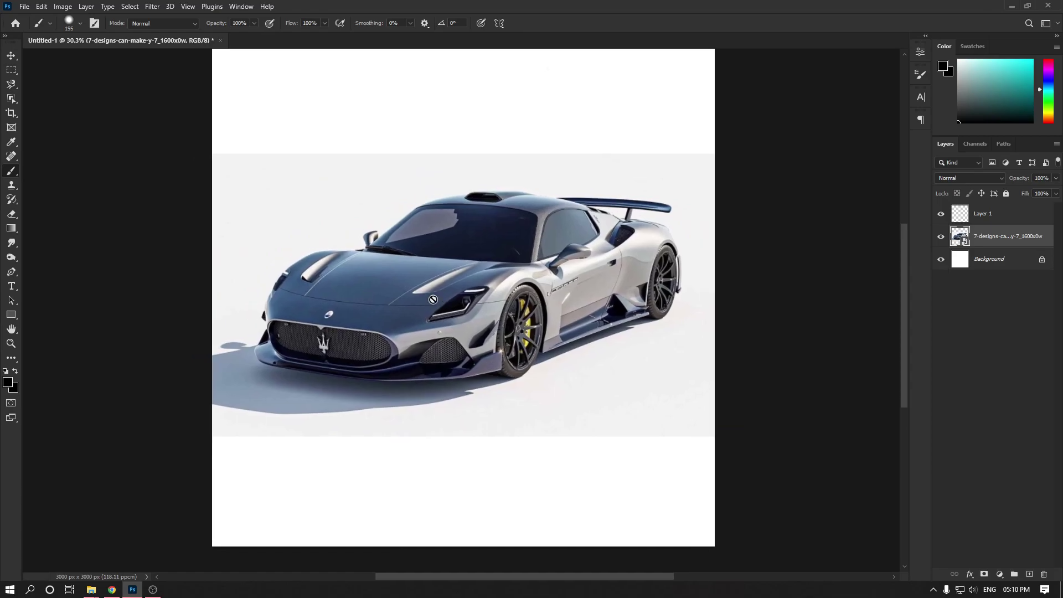
drag(432, 299, 447, 286)
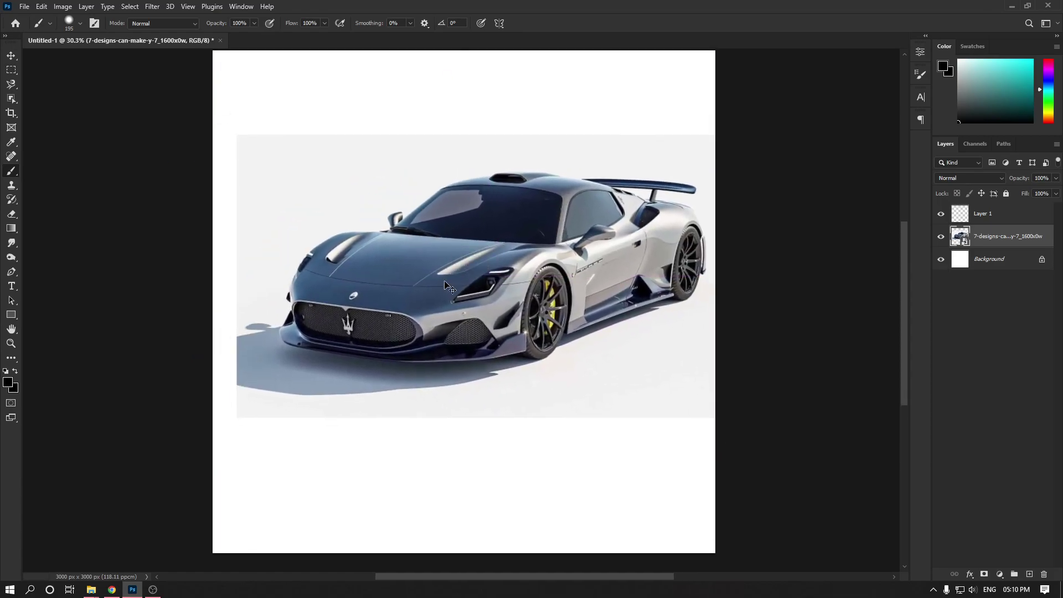
key(ctrl+z)
scroll(437, 299, up, 1)
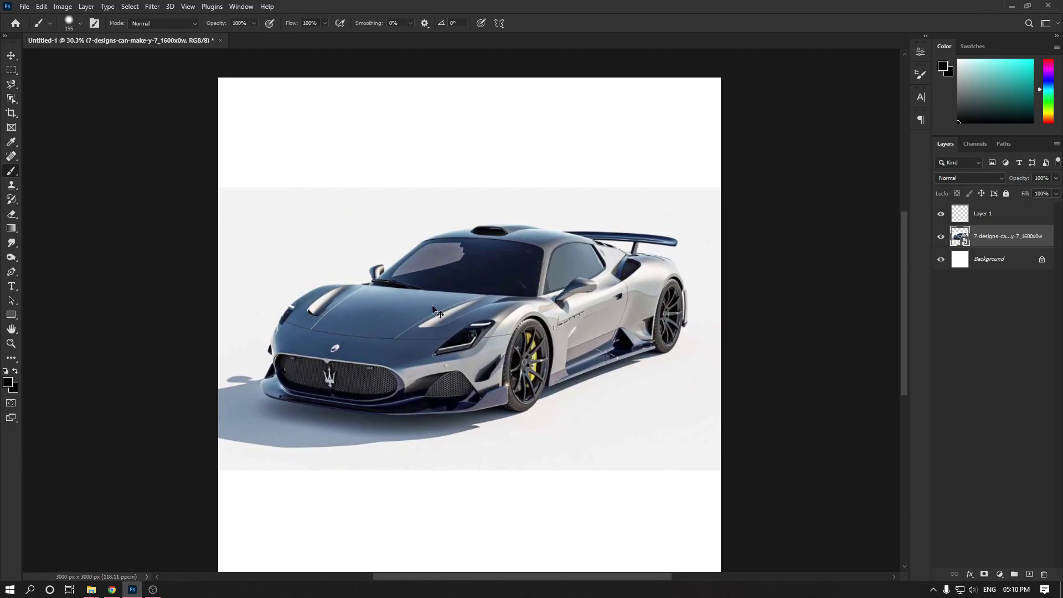
key(ctrl+t)
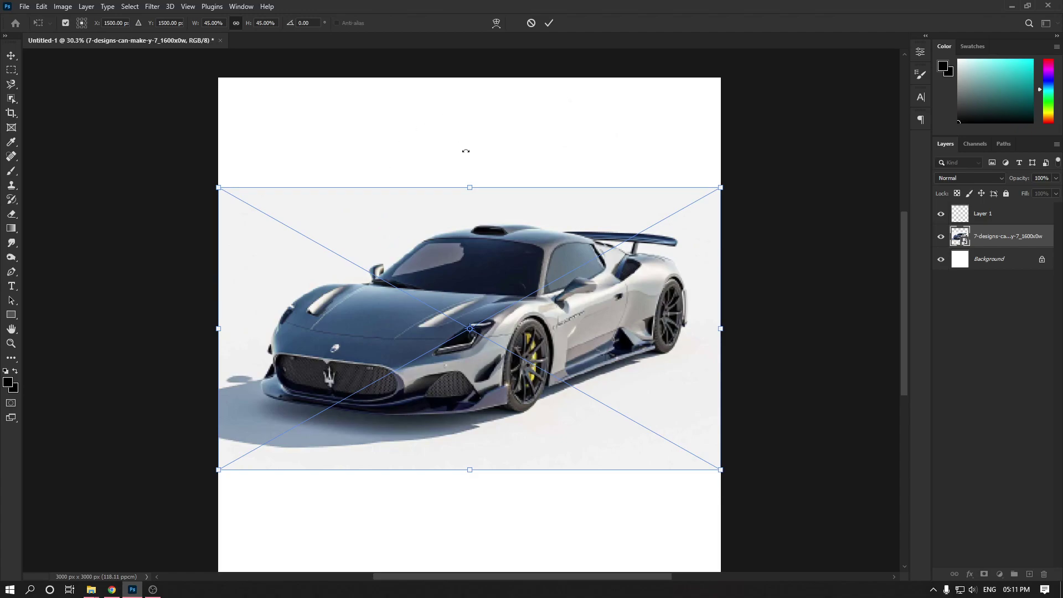
Try shrinking, enlarging and squashing the car photo from its top edge.
drag(475, 194, 479, 215)
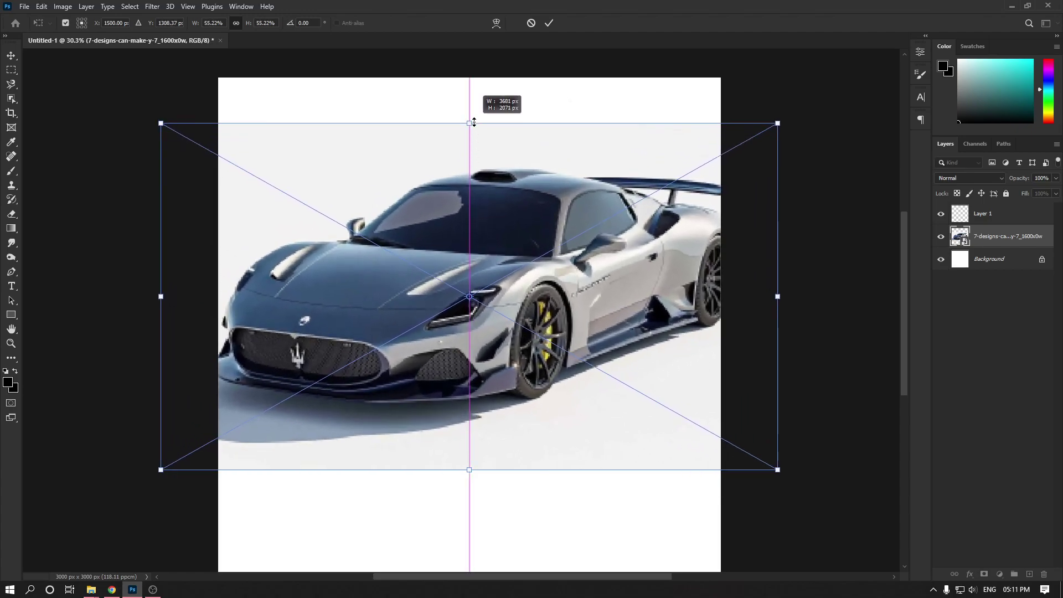
key(ctrl+z)
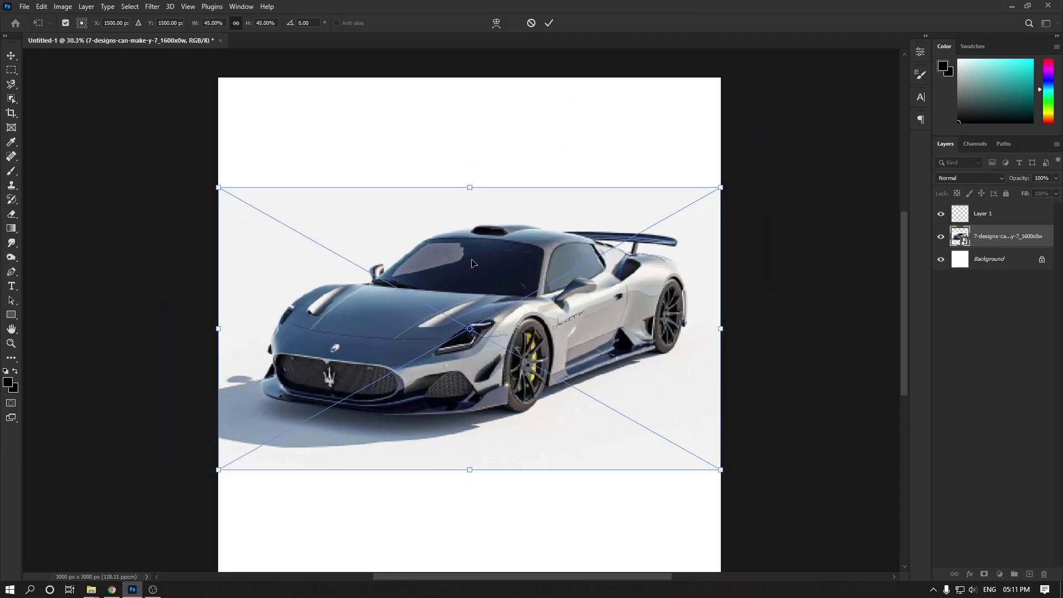
scroll(481, 261, down, 1)
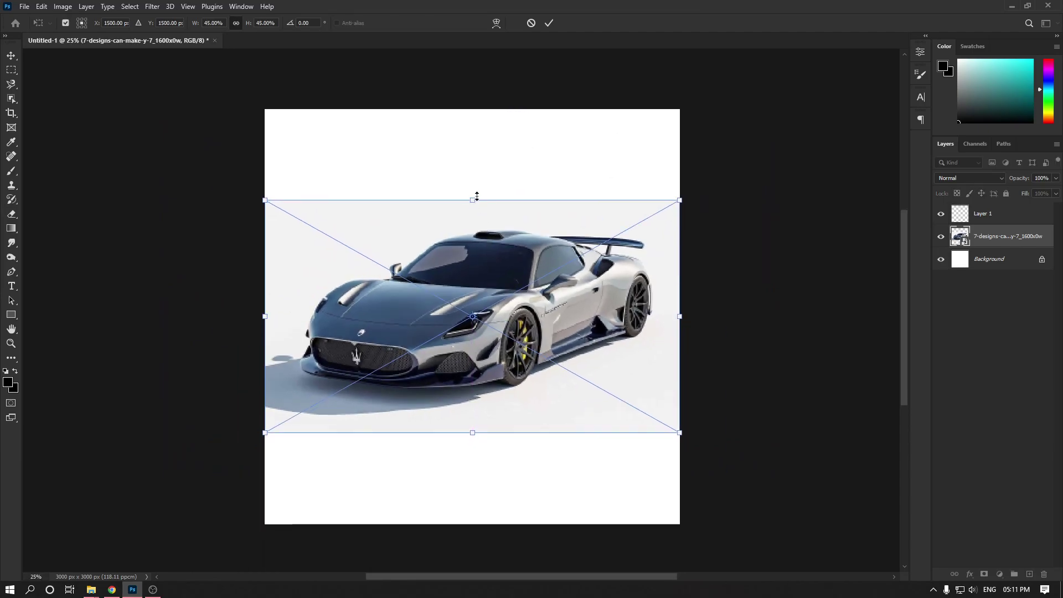
mouse_move(475, 199)
mouse_down()
mouse_move(507, 90)
mouse_move(477, 299)
mouse_move(514, 155)
mouse_move(472, 190)
mouse_move(474, 273)
mouse_up()
mouse_move(497, 298)
mouse_down()
mouse_move(472, 156)
mouse_move(481, 265)
mouse_move(514, 155)
mouse_move(516, 179)
mouse_move(515, 166)
mouse_up()
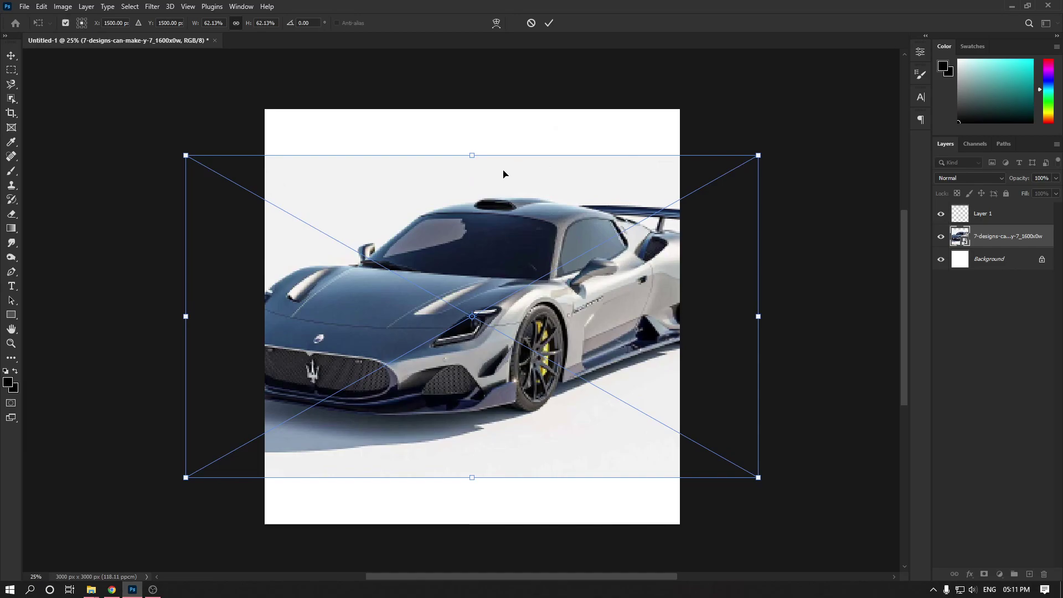
drag(478, 156, 480, 244)
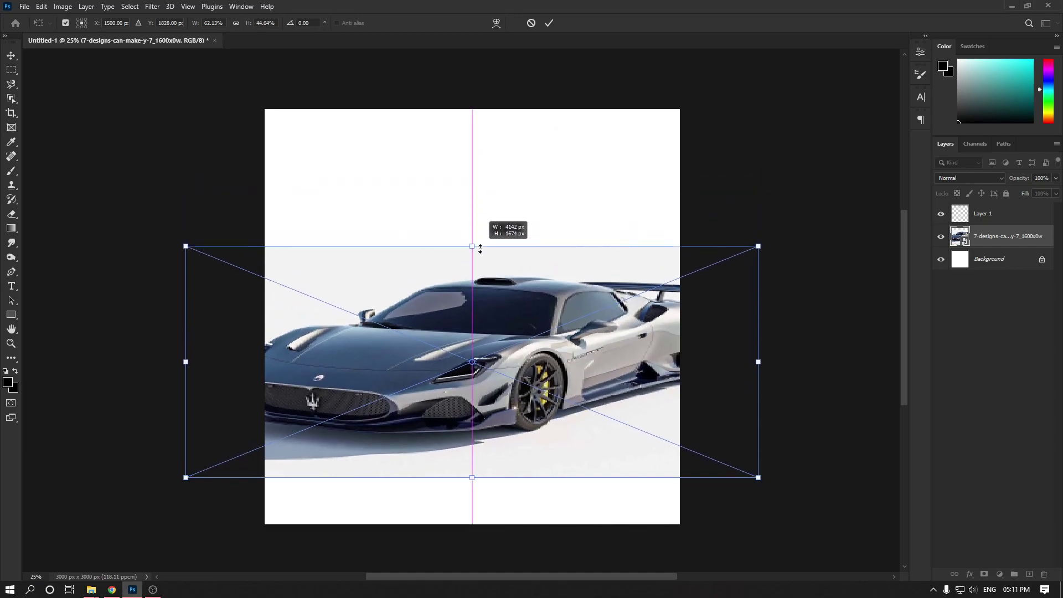
key(ctrl+z)
Try narrowing, skewing and rescaling the car photo, undoing each change.
drag(758, 316, 726, 314)
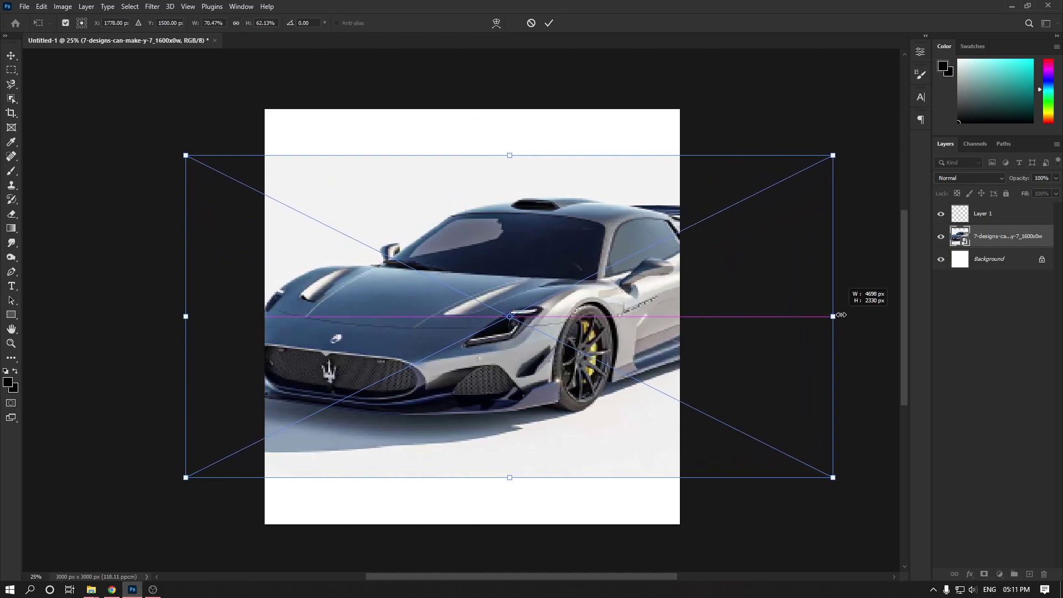
key(ctrl+z)
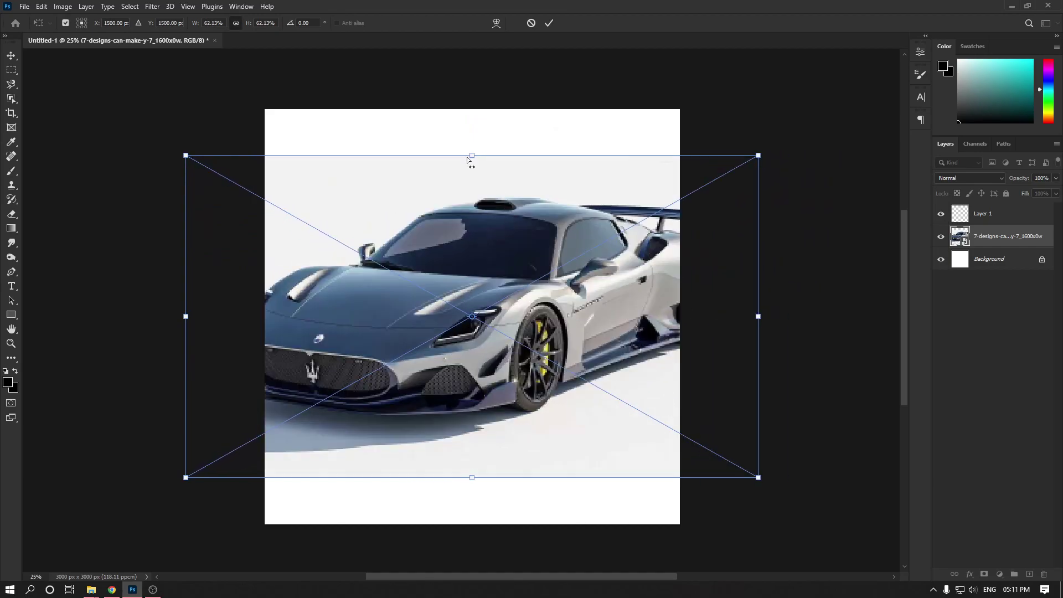
drag(467, 159, 548, 184)
key(ctrl+z)
drag(492, 153, 435, 206)
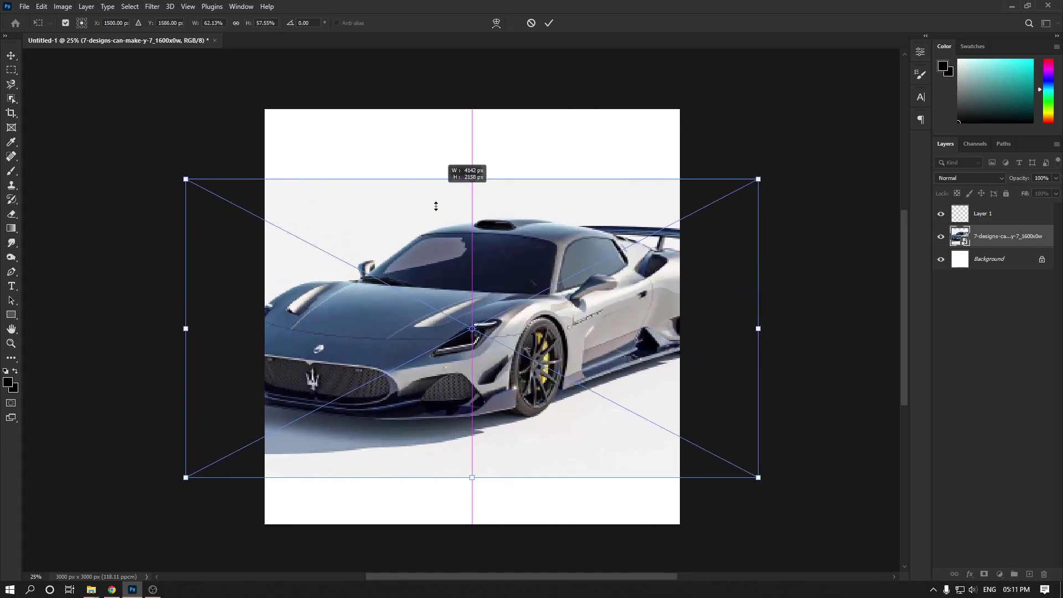
key(ctrl+z)
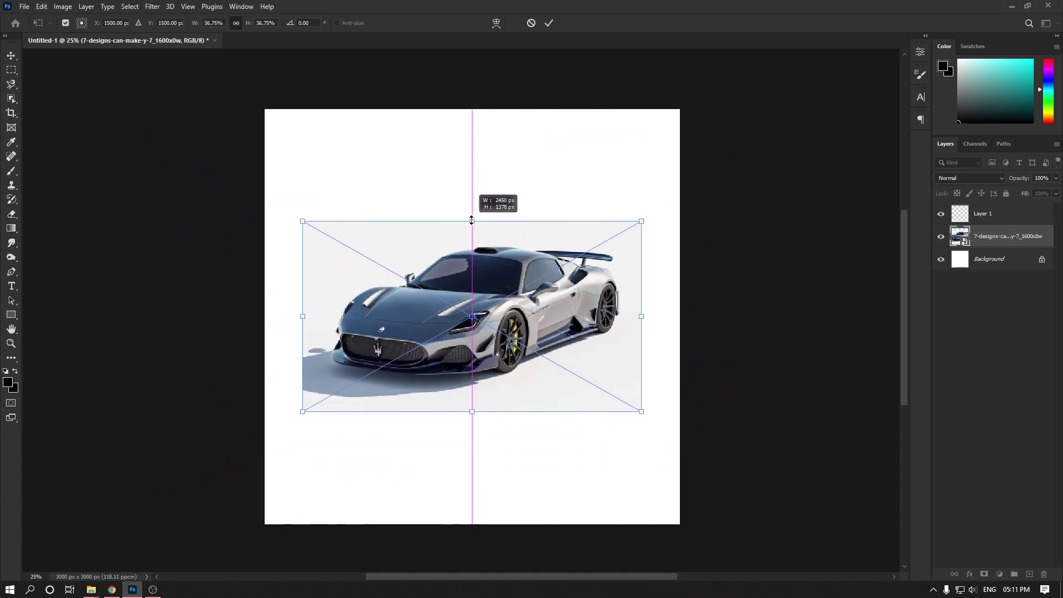
drag(473, 156, 482, 205)
key(ctrl+z)
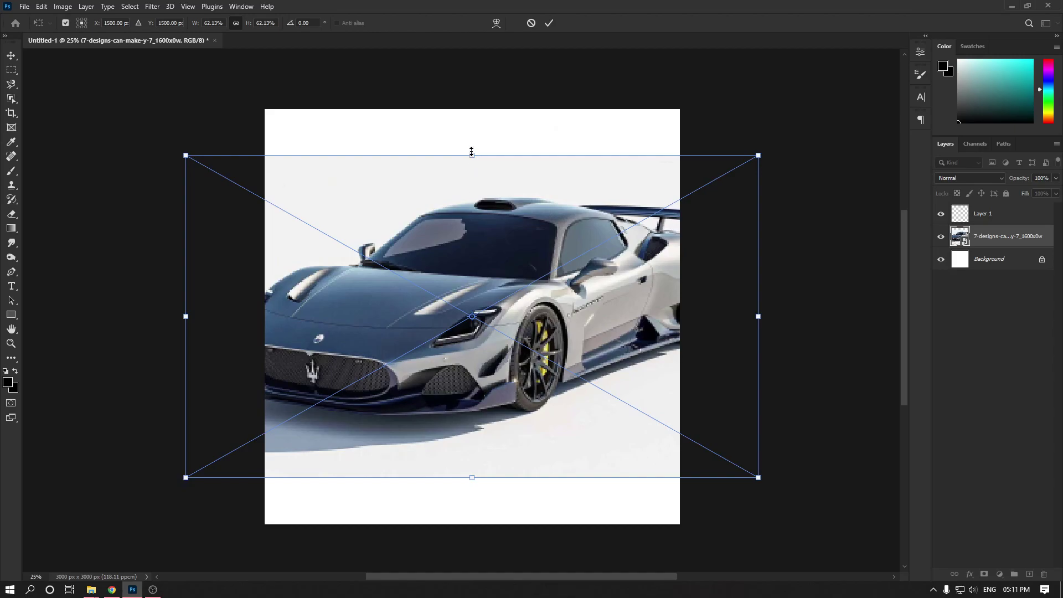
Scale the car proportionally to about 45%, centre it, and commit the transform.
mouse_move(471, 155)
mouse_down()
mouse_move(488, 161)
mouse_move(498, 221)
mouse_up()
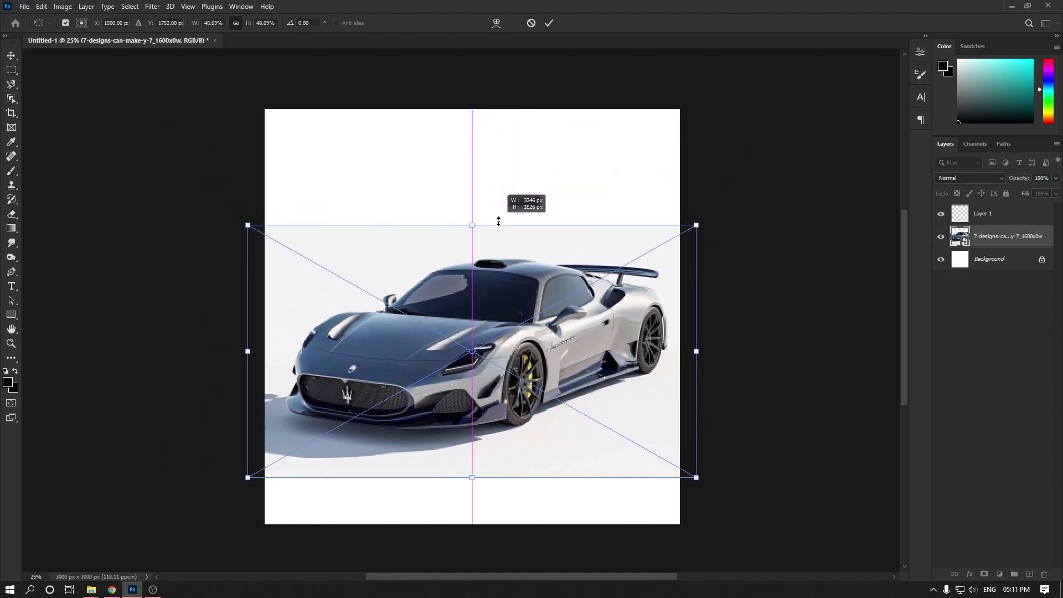
drag(472, 477, 472, 475)
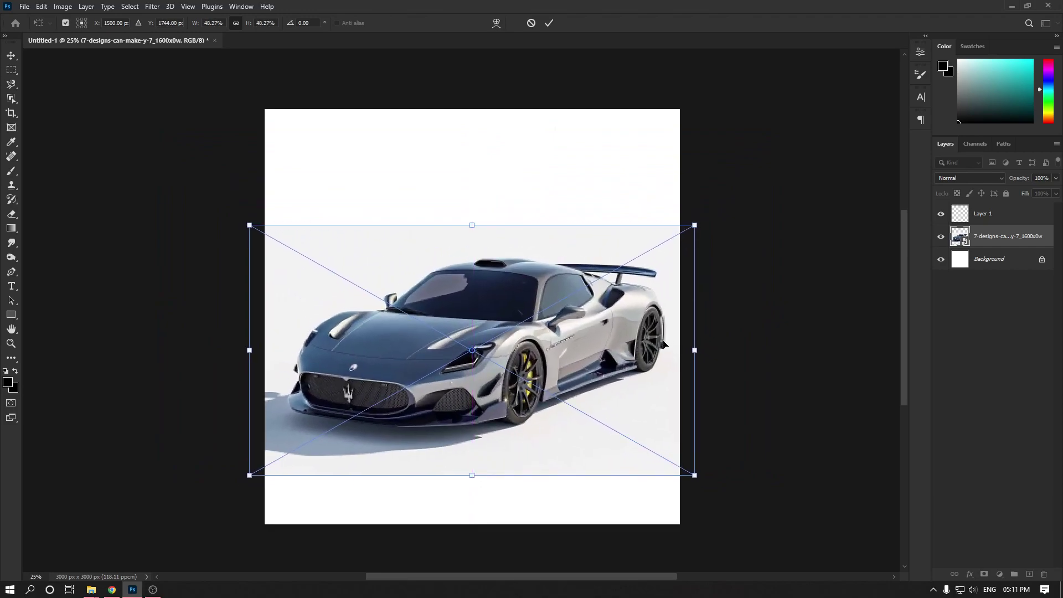
drag(697, 350, 649, 350)
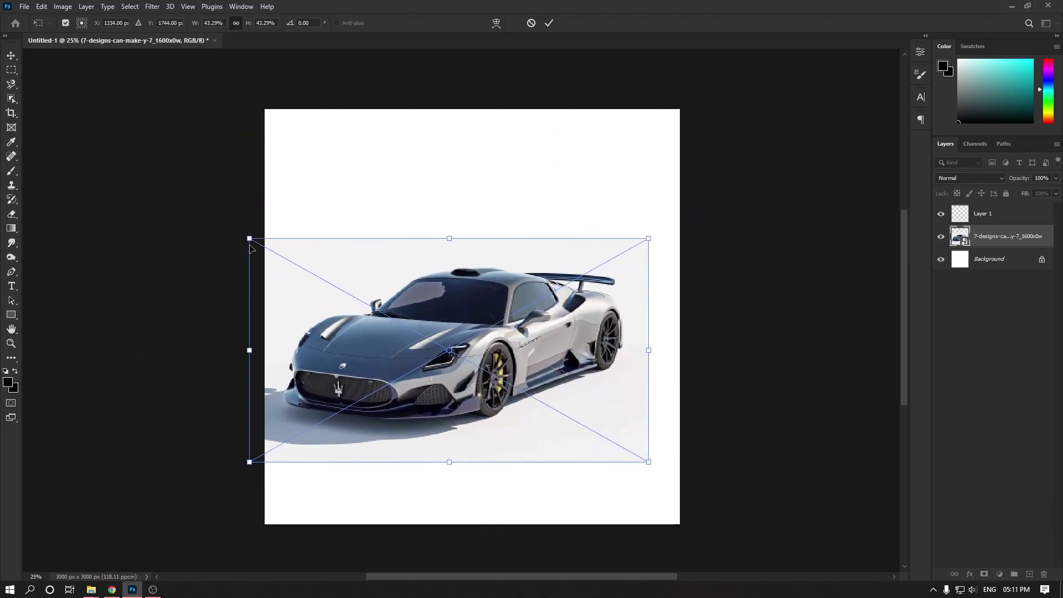
drag(249, 238, 232, 228)
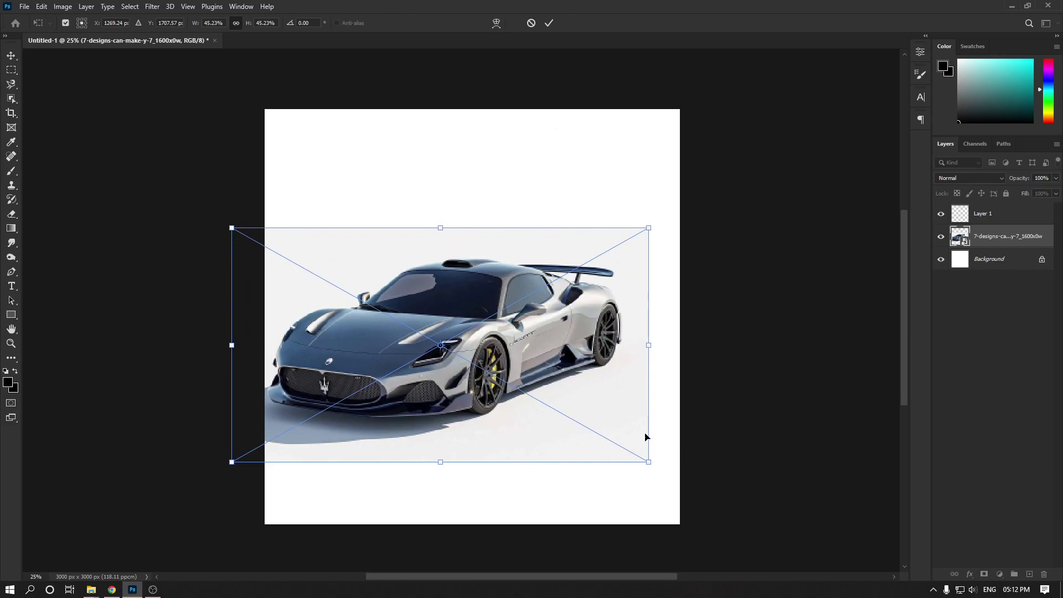
drag(501, 299, 526, 277)
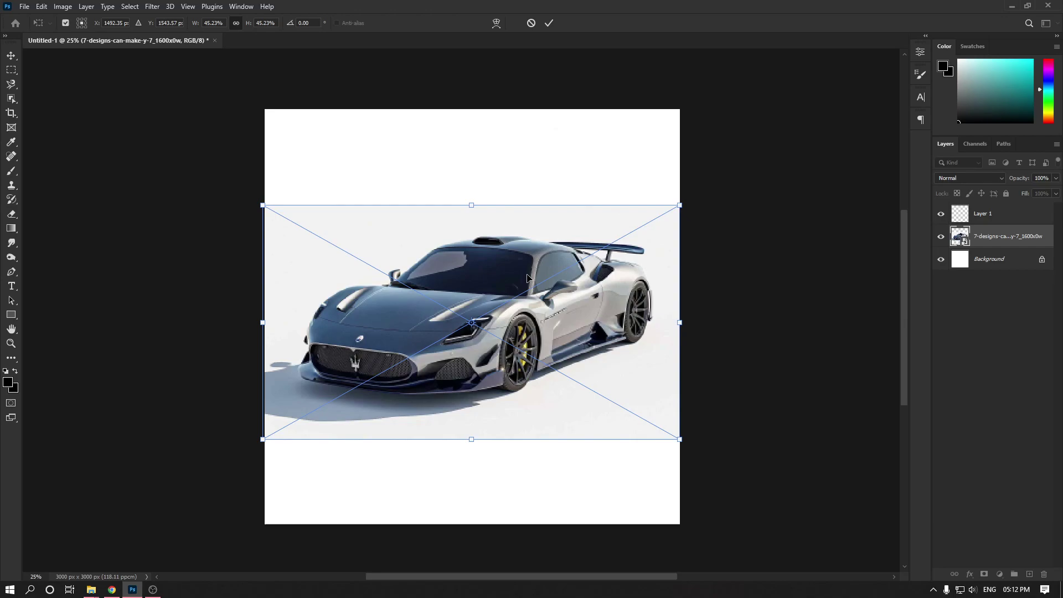
click(549, 24)
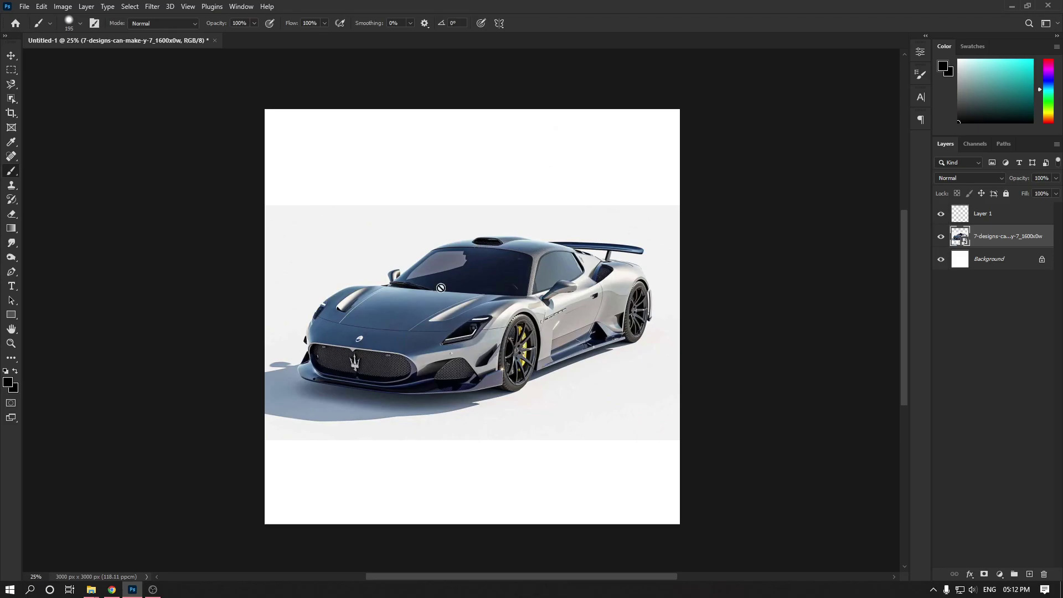
scroll(441, 288, up, 1)
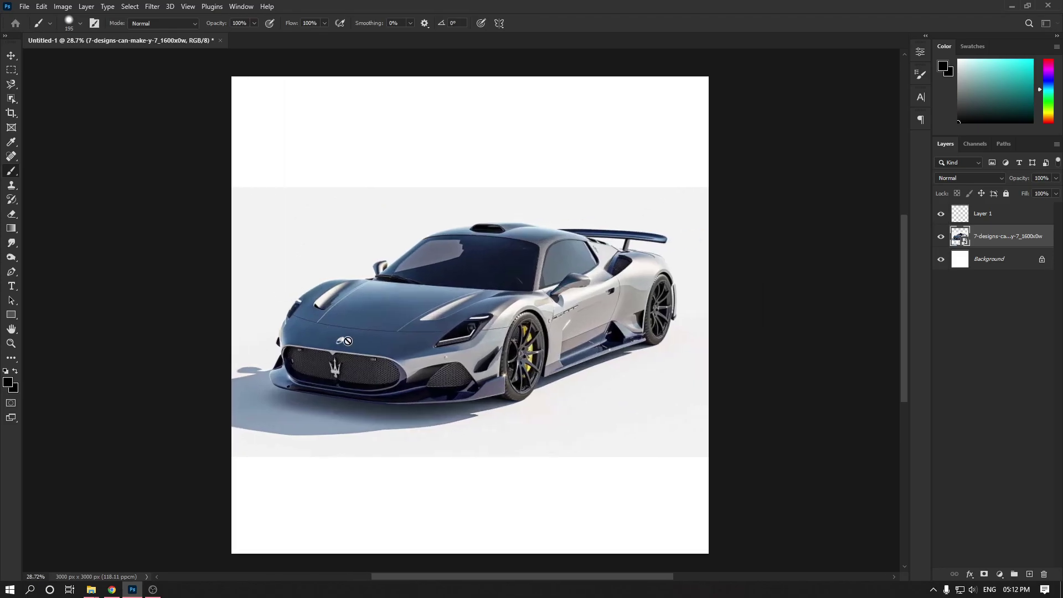
scroll(405, 349, up, 3)
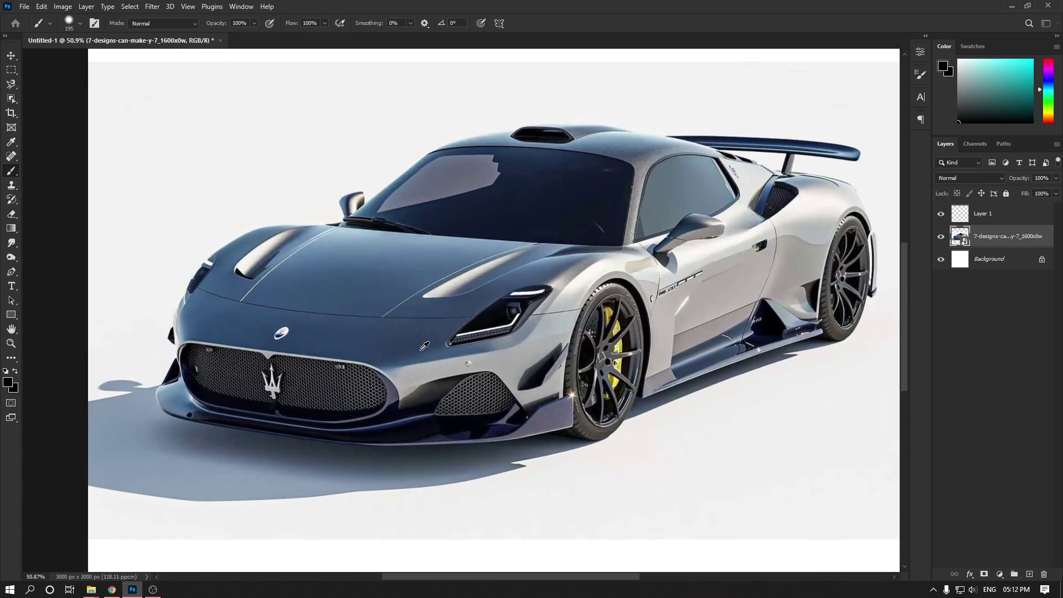
scroll(412, 348, down, 3)
scroll(424, 346, down, 2)
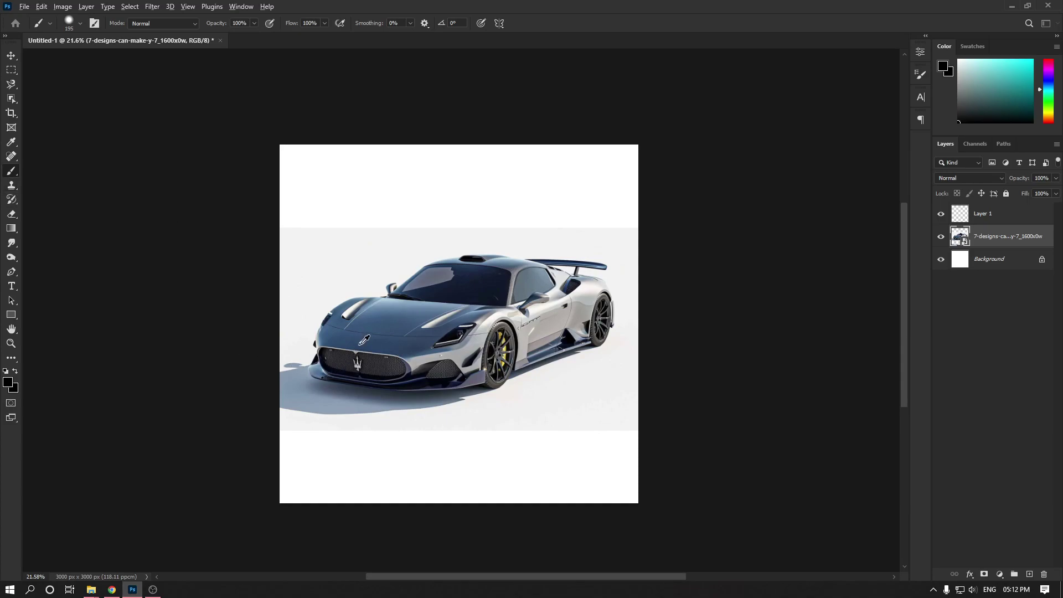
scroll(364, 338, up, 2)
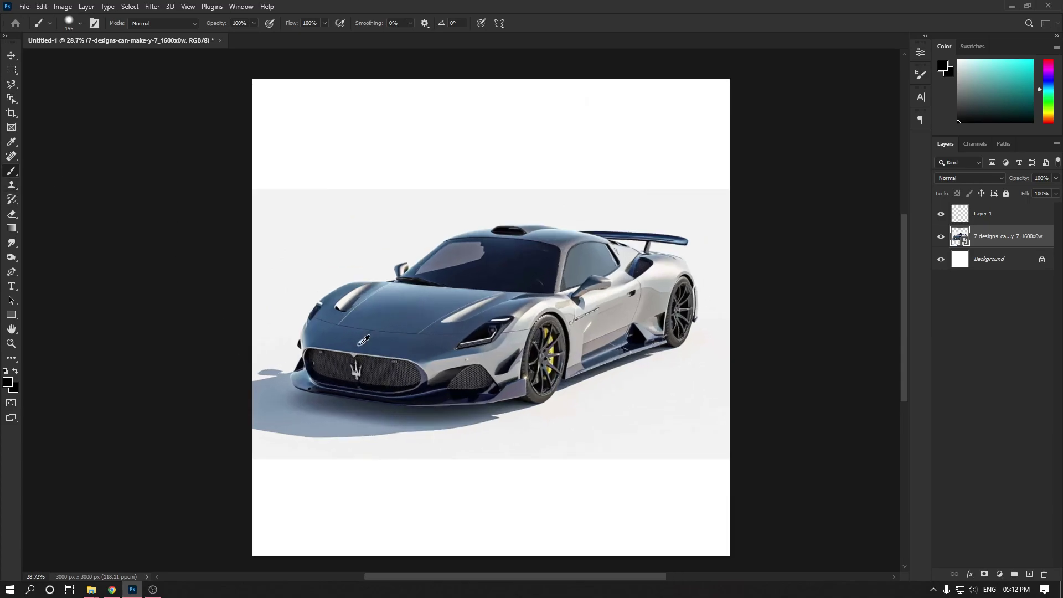
scroll(364, 339, up, 4)
scroll(365, 338, up, 3)
scroll(365, 339, up, 1)
scroll(364, 339, down, 10)
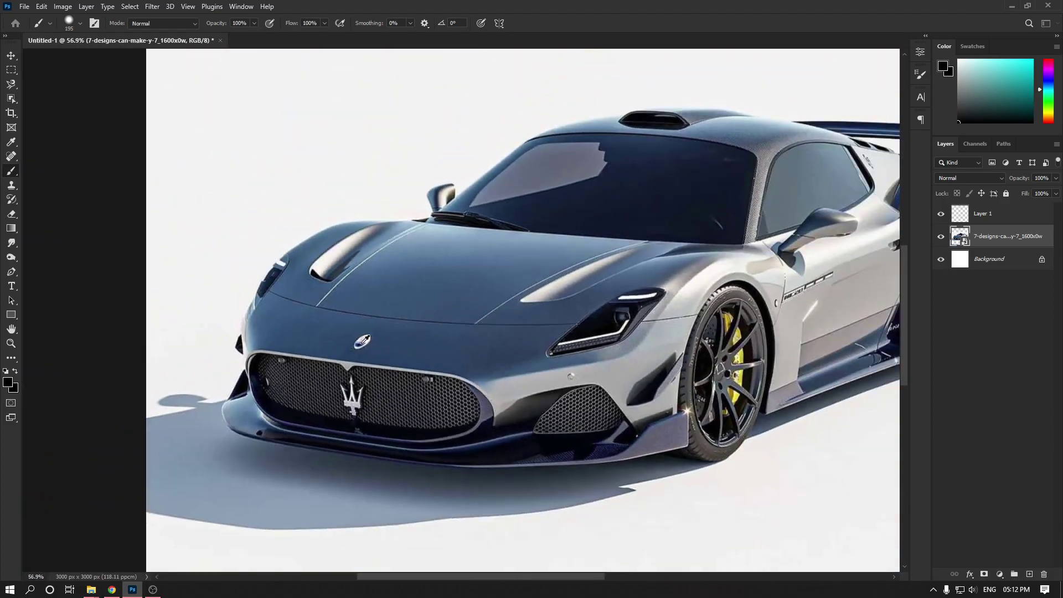
scroll(718, 362, up, 10)
scroll(717, 361, up, 2)
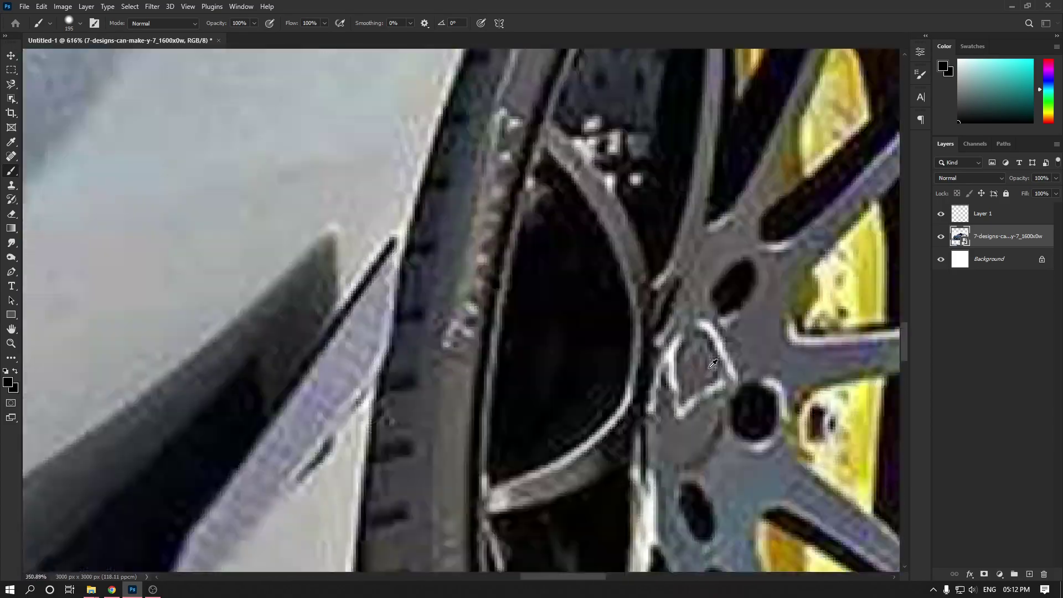
scroll(718, 362, down, 4)
scroll(718, 362, down, 4)
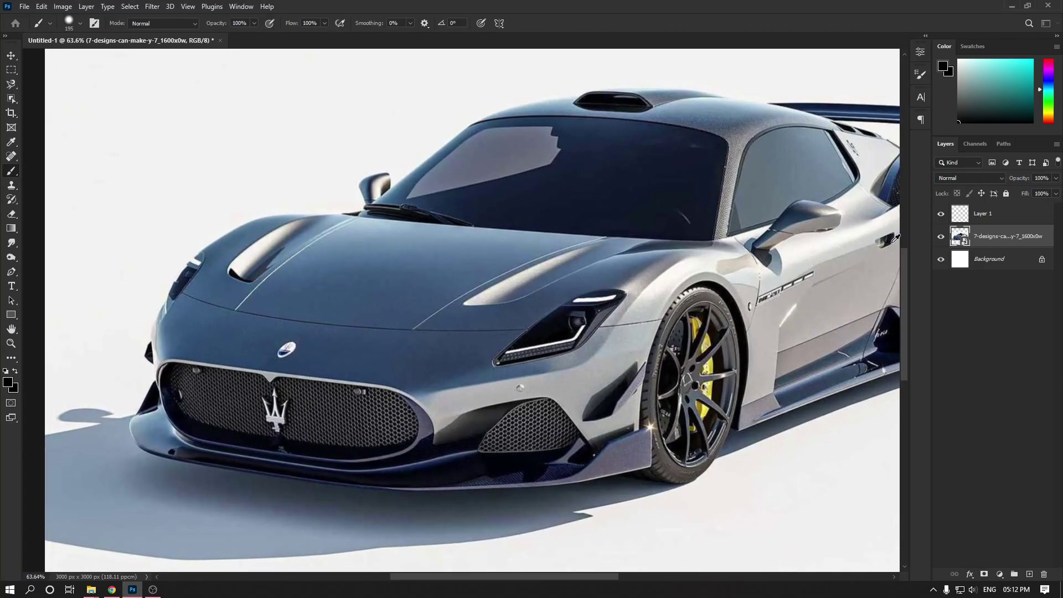
scroll(824, 219, up, 7)
scroll(825, 218, up, 4)
scroll(871, 248, down, 8)
scroll(872, 248, down, 4)
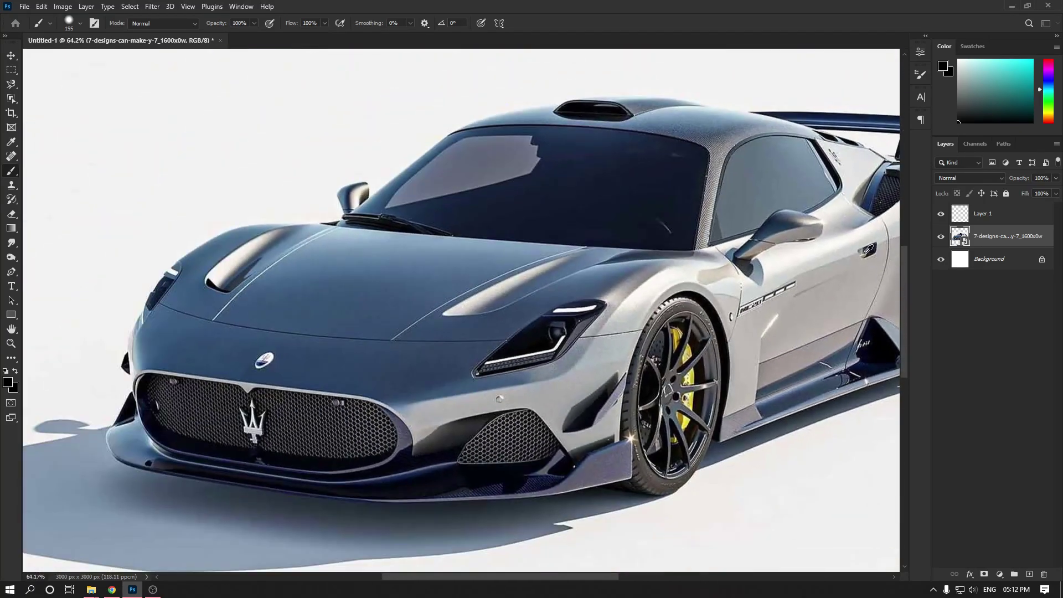
scroll(871, 248, down, 3)
mouse_move(825, 320)
mouse_down()
mouse_move(559, 320)
mouse_move(582, 318)
mouse_up()
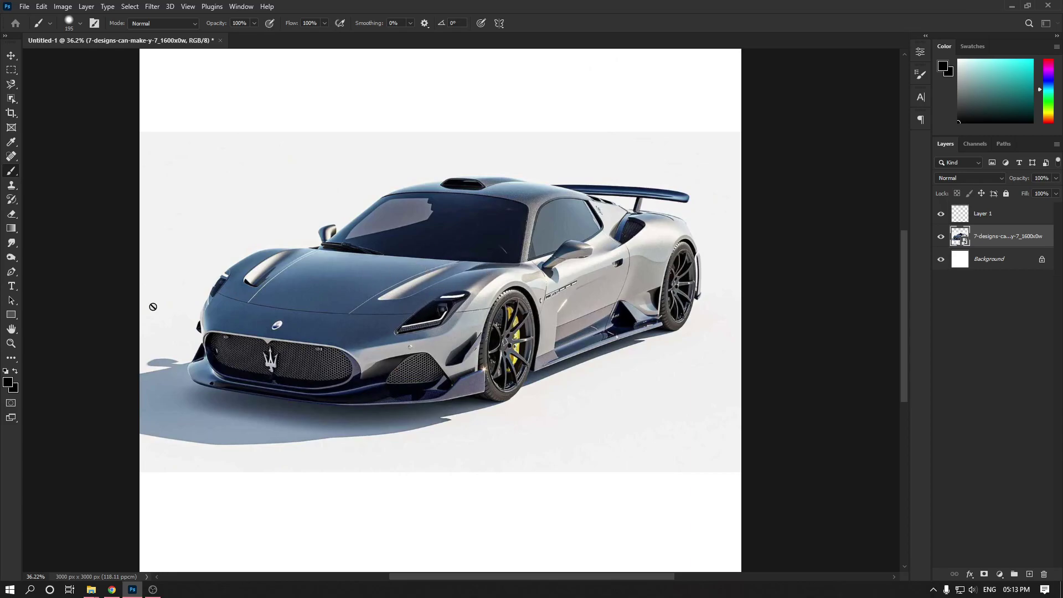
click(11, 346)
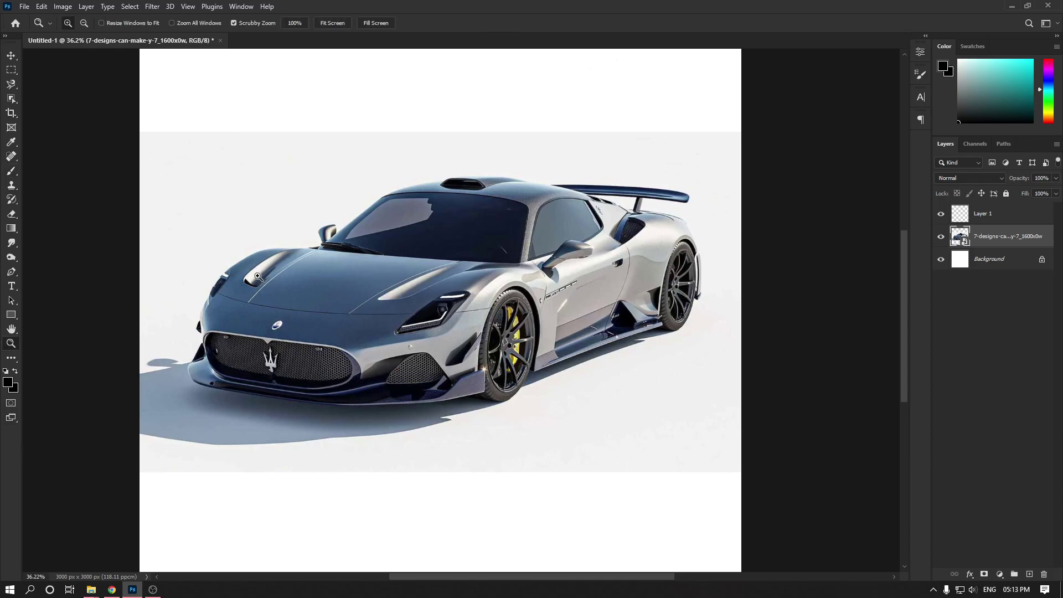
key(b)
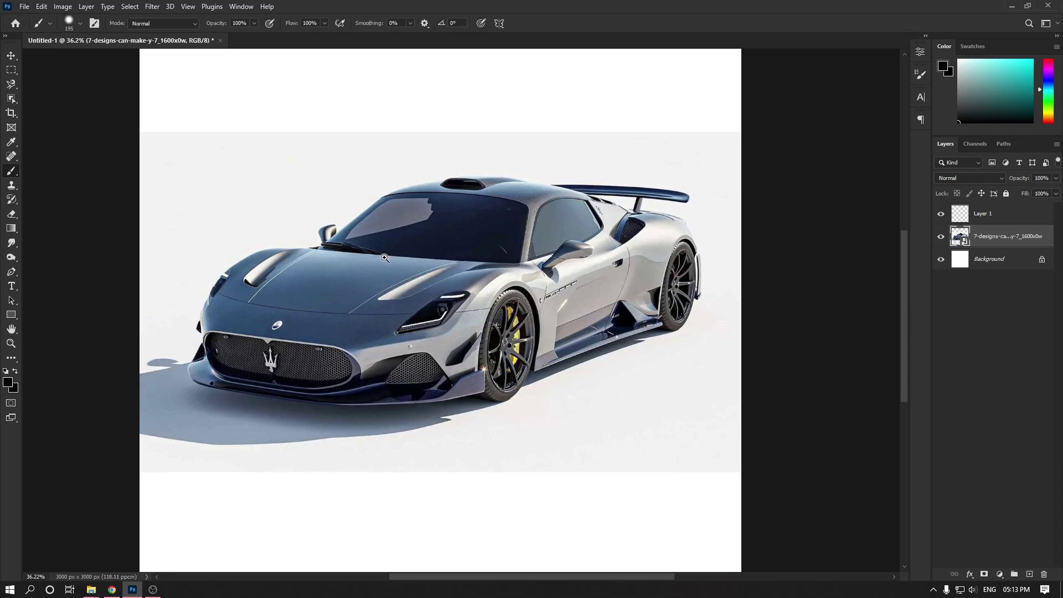
mouse_move(407, 260)
mouse_down()
mouse_move(470, 258)
mouse_move(387, 271)
mouse_up()
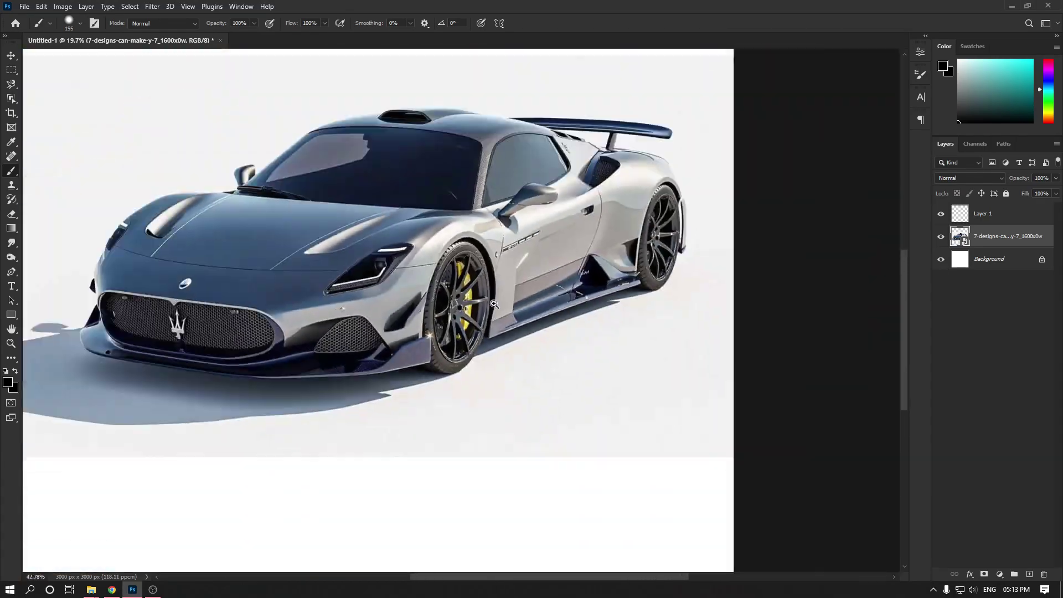
drag(463, 306, 478, 306)
mouse_move(306, 298)
mouse_down()
mouse_move(335, 304)
mouse_move(314, 295)
mouse_up()
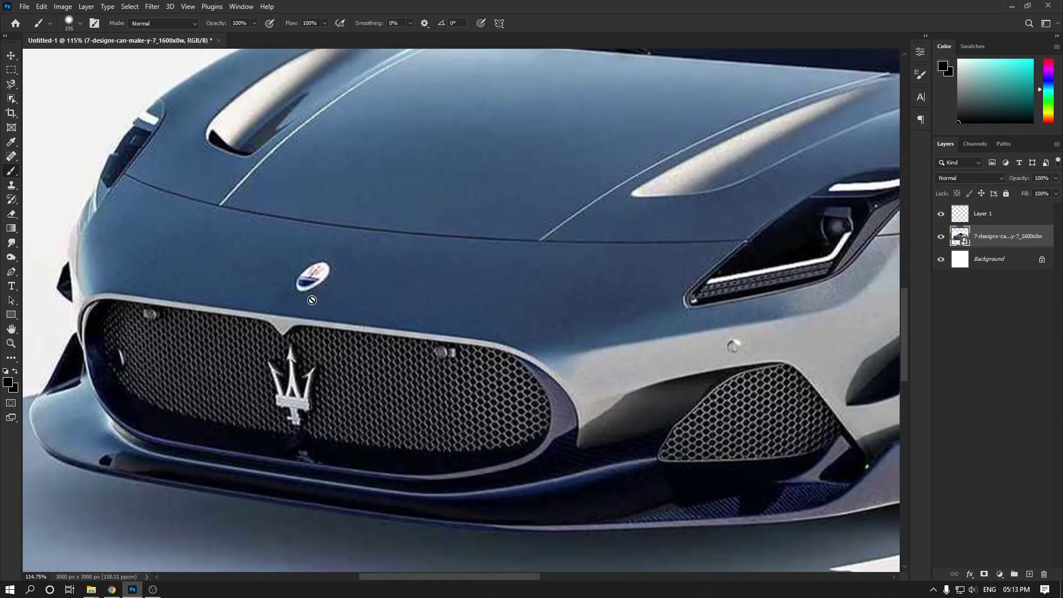
mouse_move(314, 295)
mouse_down()
mouse_move(408, 288)
mouse_move(379, 307)
mouse_move(387, 305)
mouse_move(308, 231)
mouse_up()
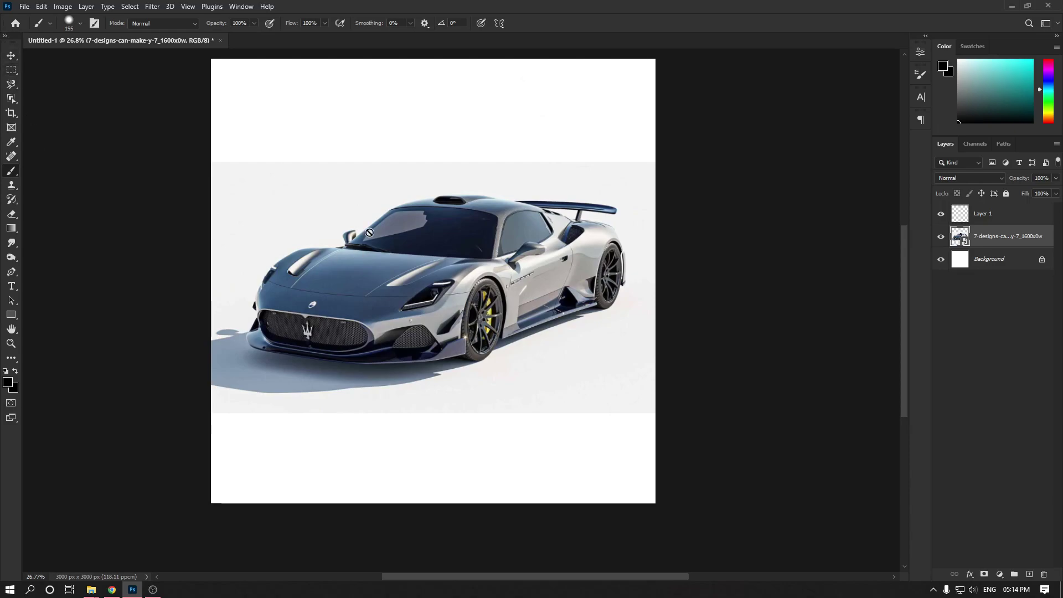
key(m)
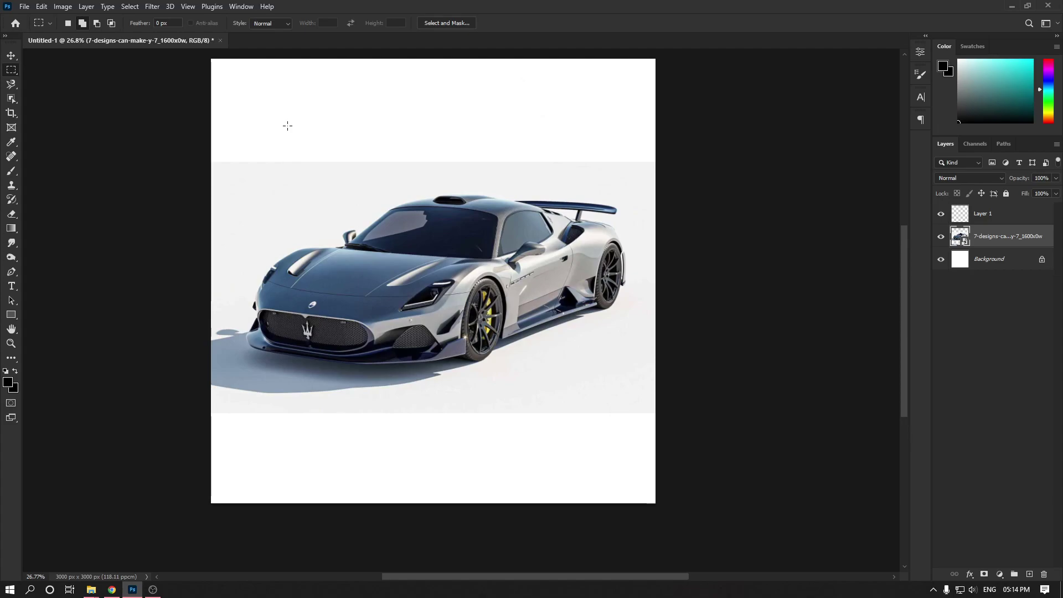
Draw two rectangular marquee selections, then switch to the Elliptical Marquee tool.
drag(277, 120, 437, 250)
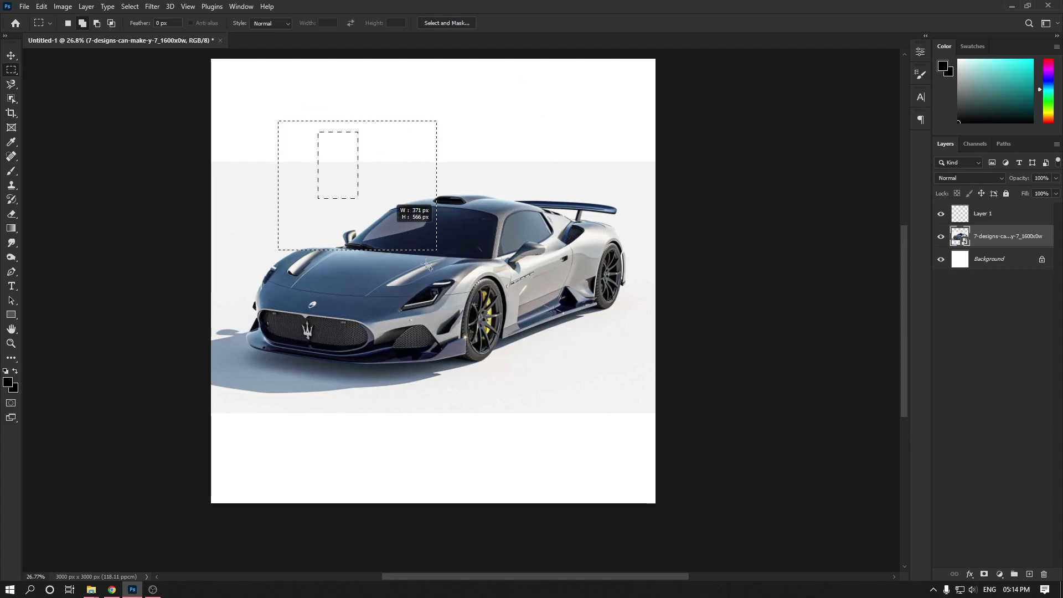
drag(317, 131, 443, 274)
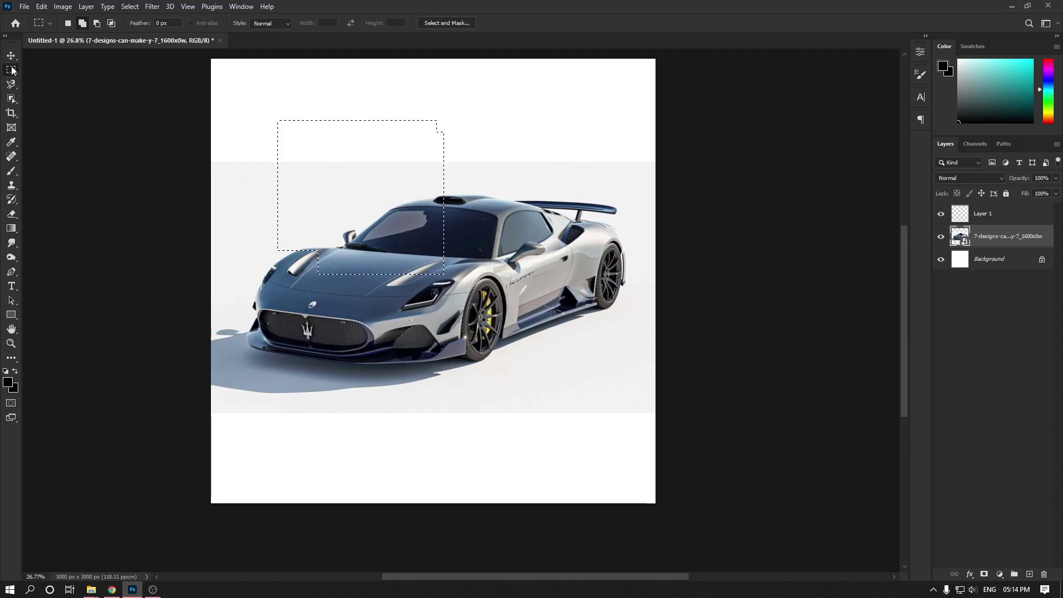
right_click(12, 71)
click(41, 81)
Draw and clear an elliptical selection, then try Smudge and return to Brush.
click(256, 124)
drag(258, 105, 371, 236)
click(381, 244)
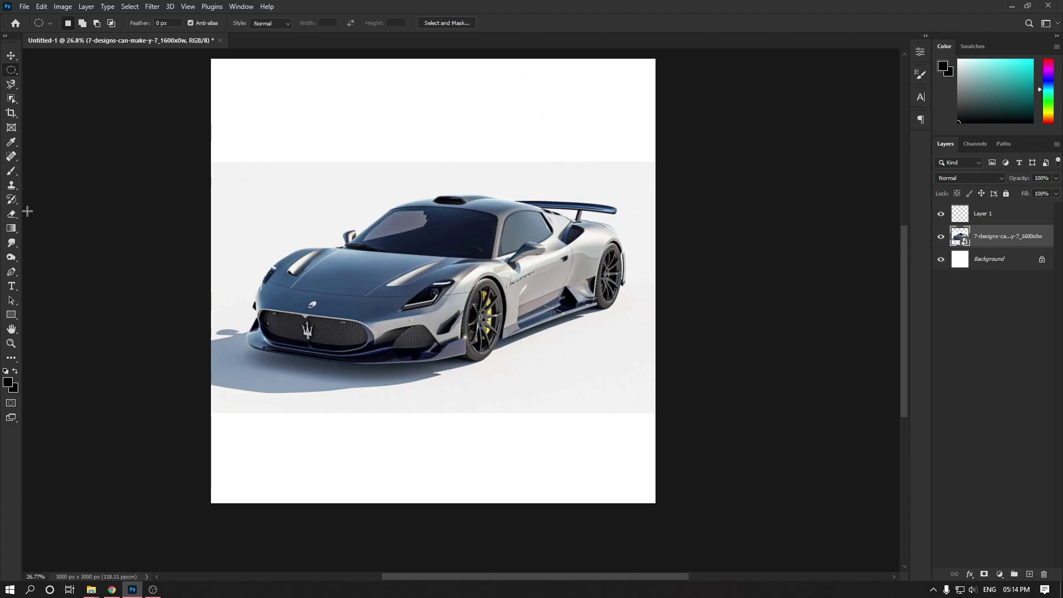
click(12, 244)
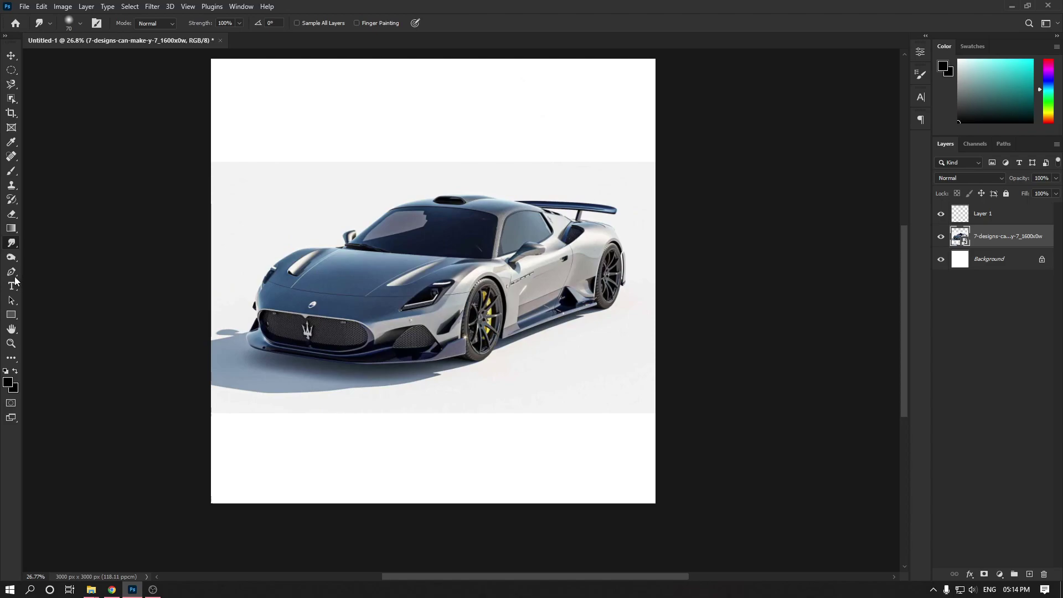
click(11, 172)
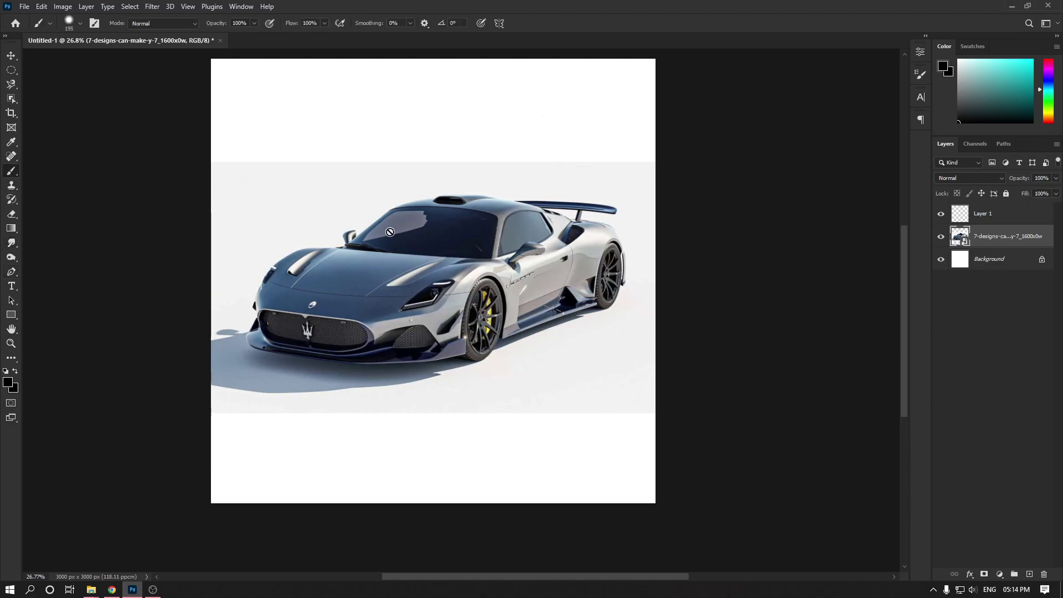
Draw and clear an elliptical selection over the roof, then cycle to Single Column Marquee.
key(m)
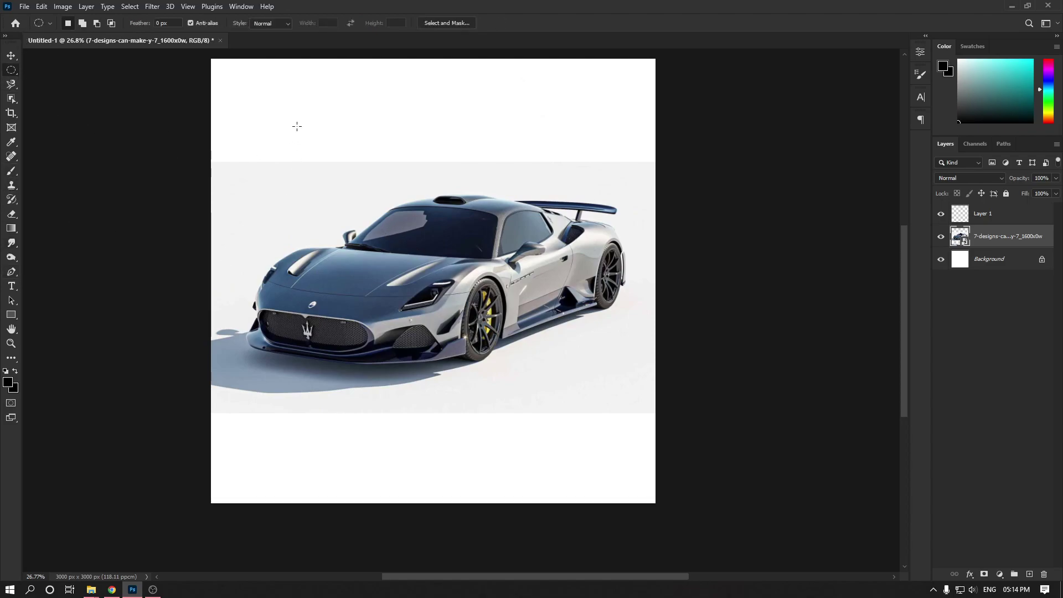
drag(296, 124, 498, 277)
click(491, 293)
right_click(11, 71)
click(133, 143)
alt+click(11, 72)
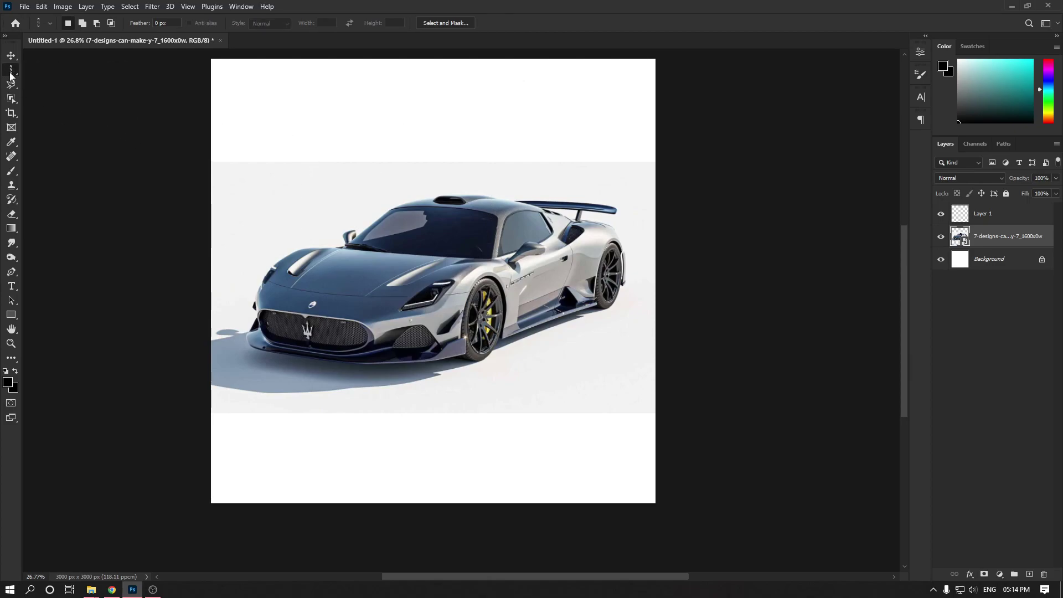
alt+click(11, 73)
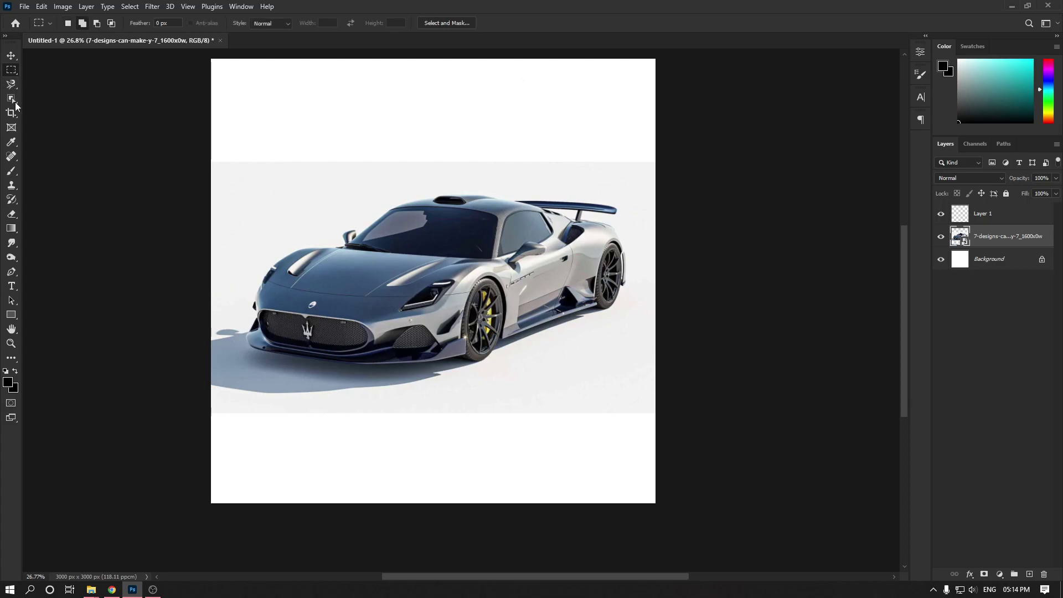
Cycle through the Background Eraser and Eraser variants, then Sharpen, ending on Smudge.
click(12, 213)
alt+click(13, 215)
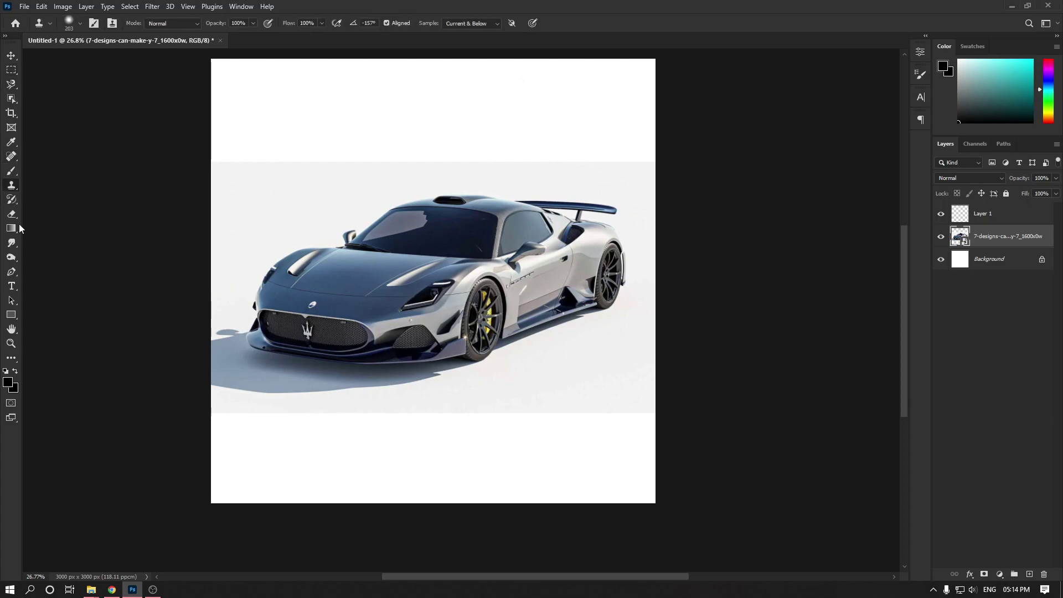
alt+click(15, 220)
alt+click(15, 220)
alt+click(15, 220)
alt+click(15, 220)
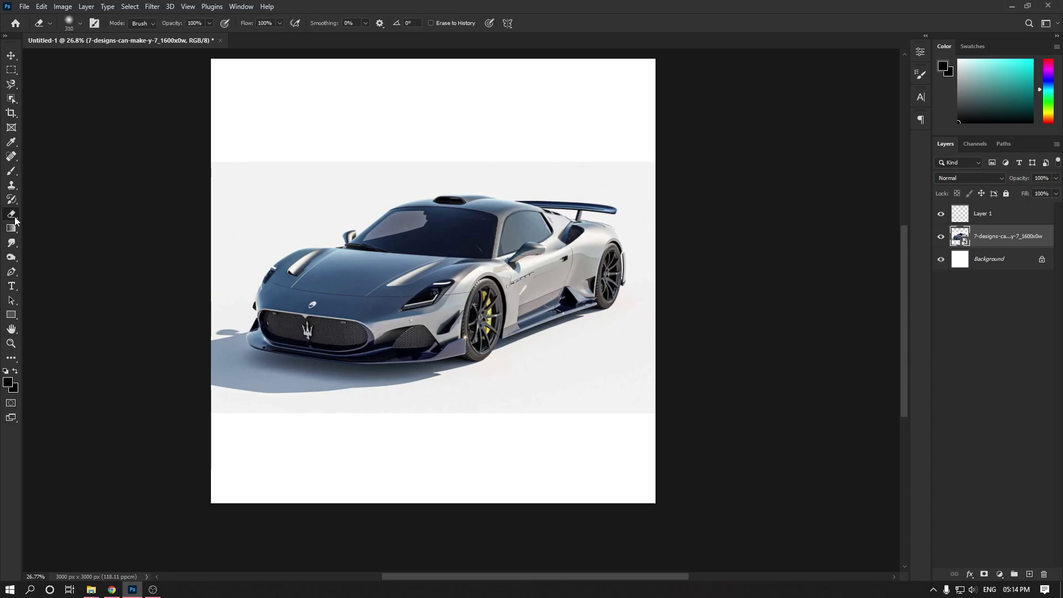
alt+click(15, 219)
alt+click(15, 220)
right_click(15, 220)
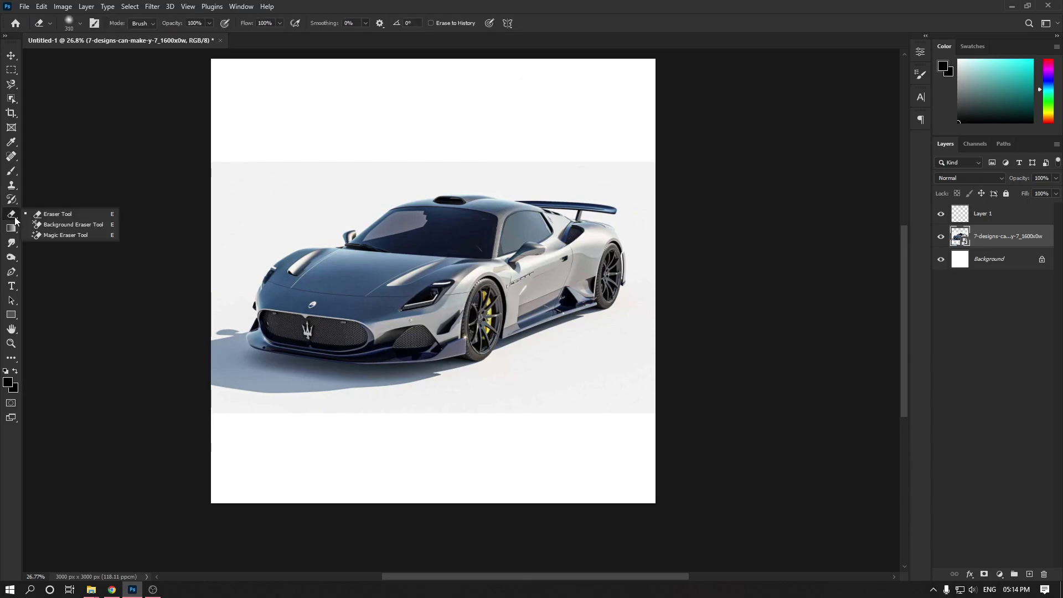
click(11, 249)
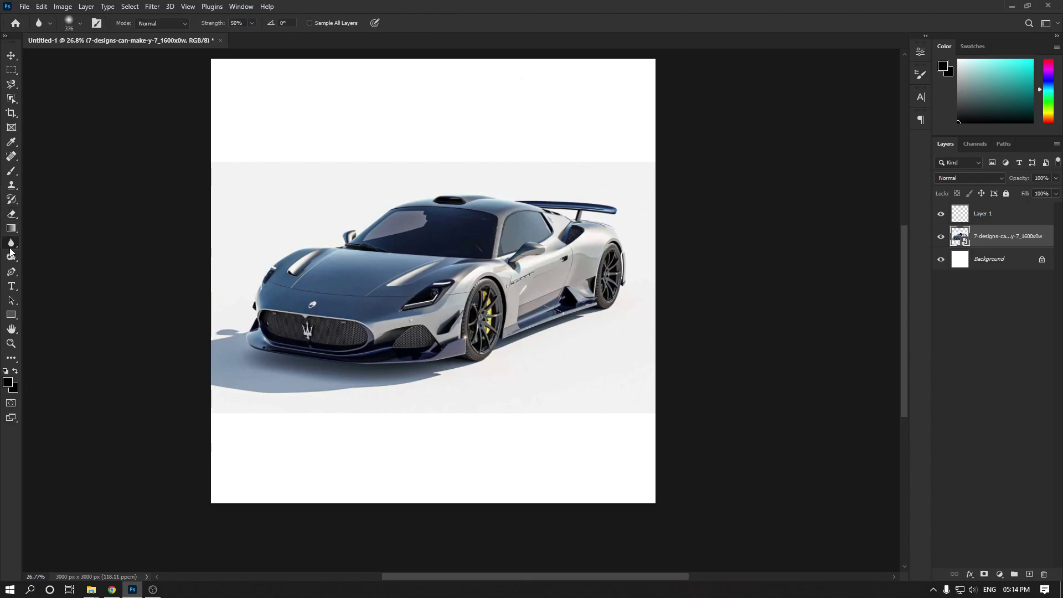
alt+click(11, 249)
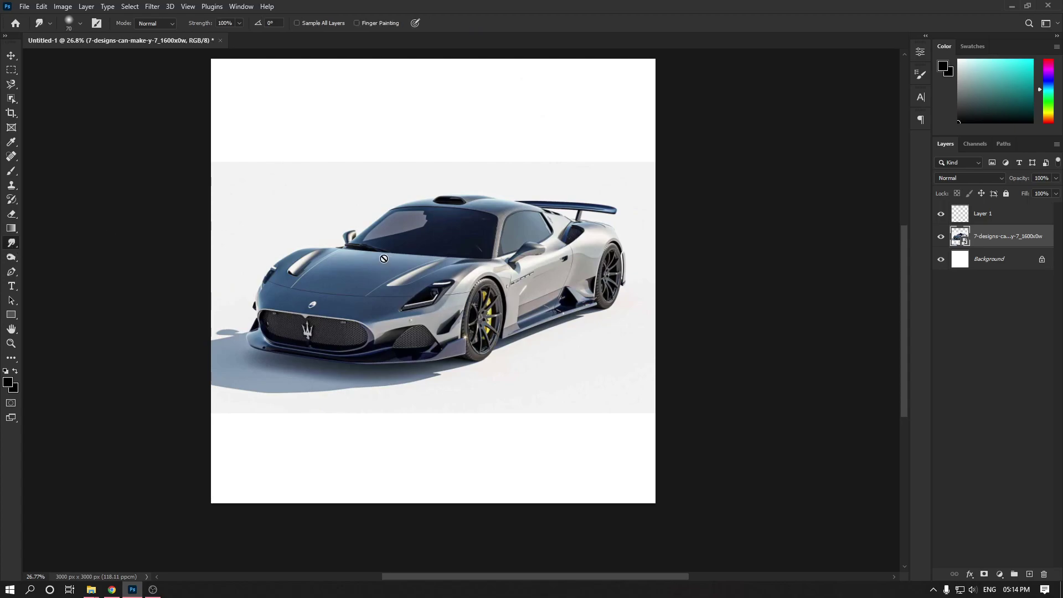
scroll(227, 299, up, 1)
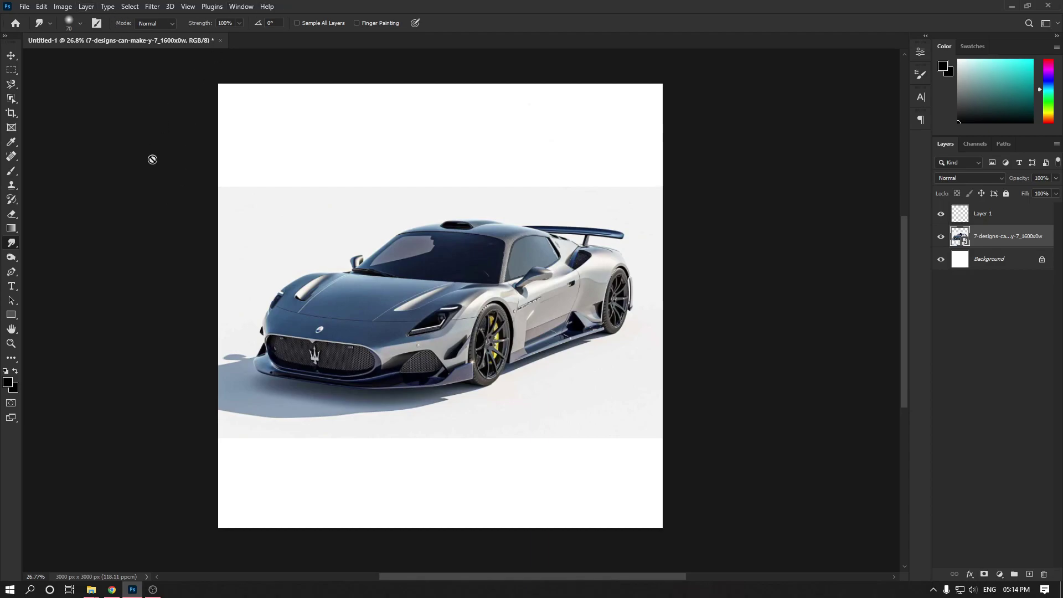
Remove the empty Layer 1 with undo and cancel a new-layer dialog.
key(ctrl+z)
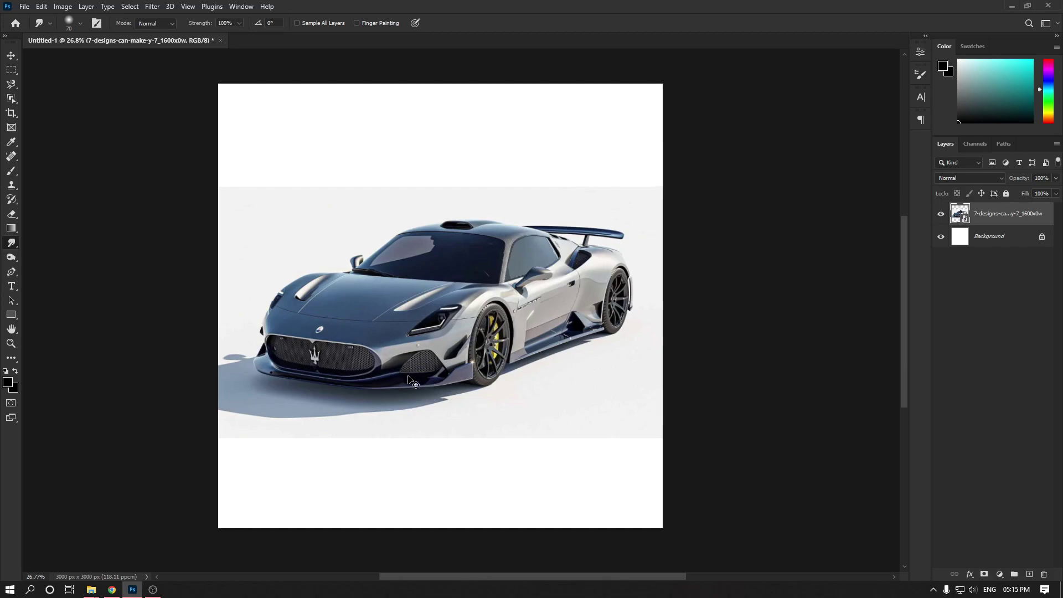
key(ctrl+shift+n)
click(624, 187)
Create a layer named 'sfs' and another Layer 1, then delete both.
key(ctrl+shift+n)
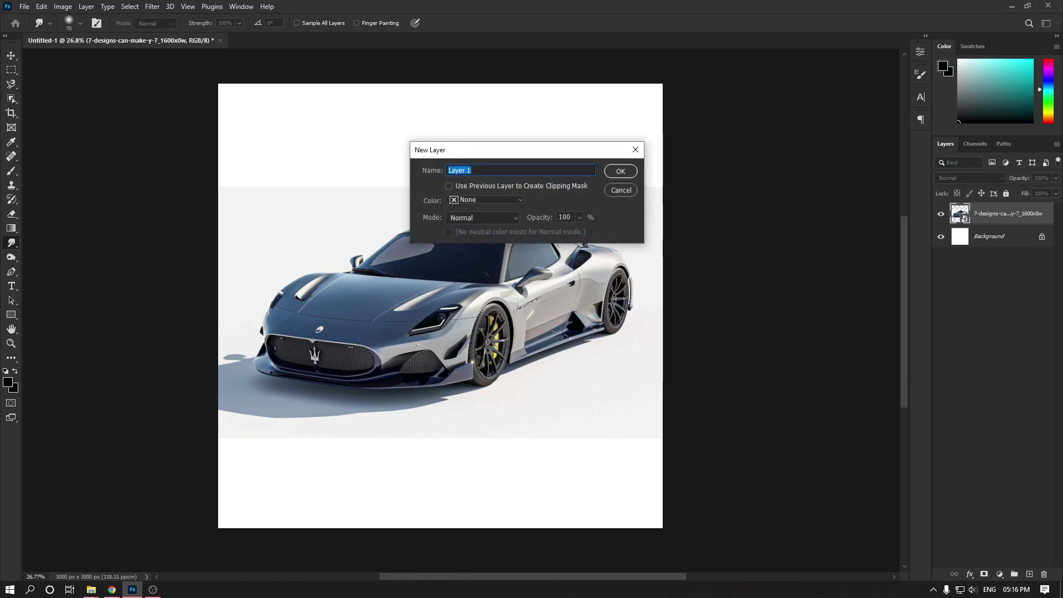
text(sfs)
click(619, 171)
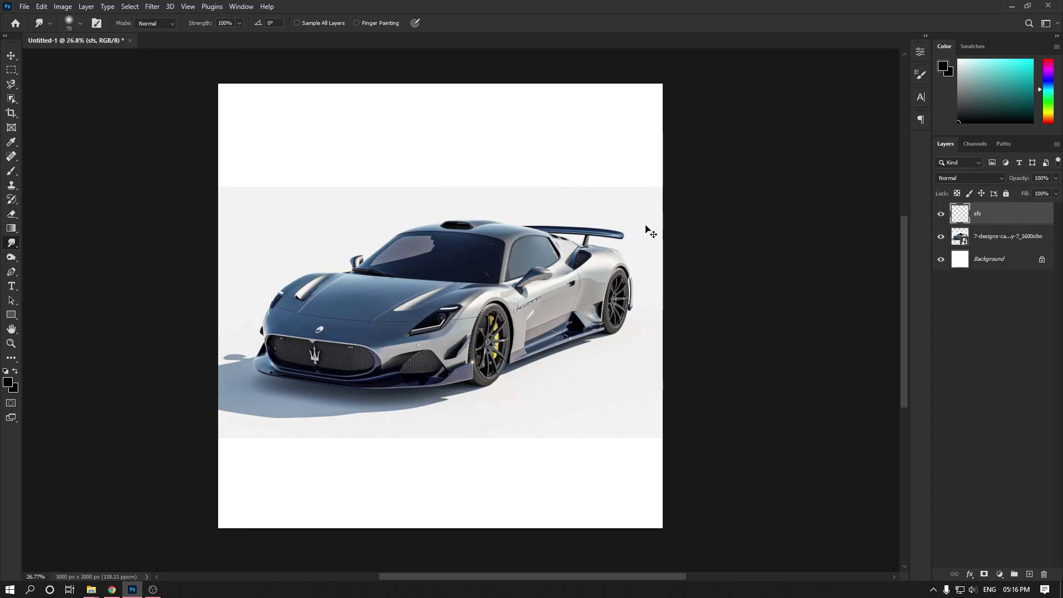
key(ctrl+shift+n)
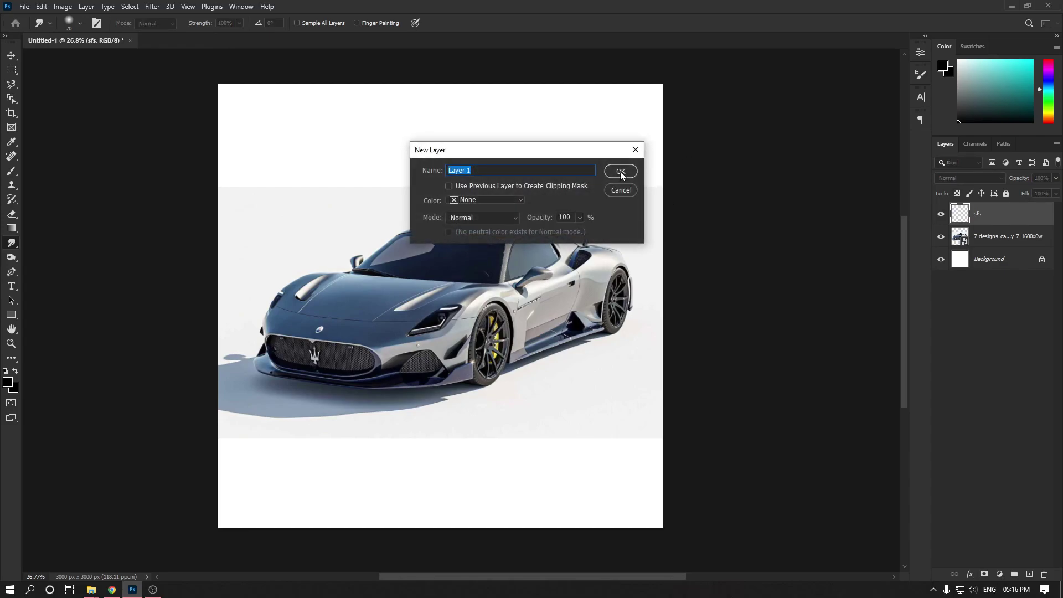
click(619, 171)
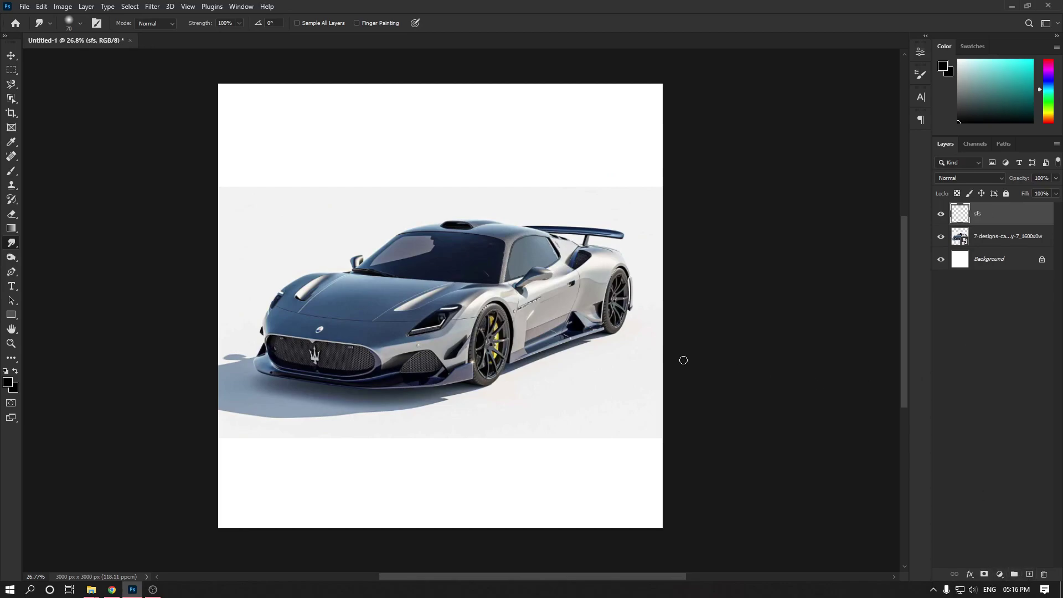
key(Delete)
key(Delete)
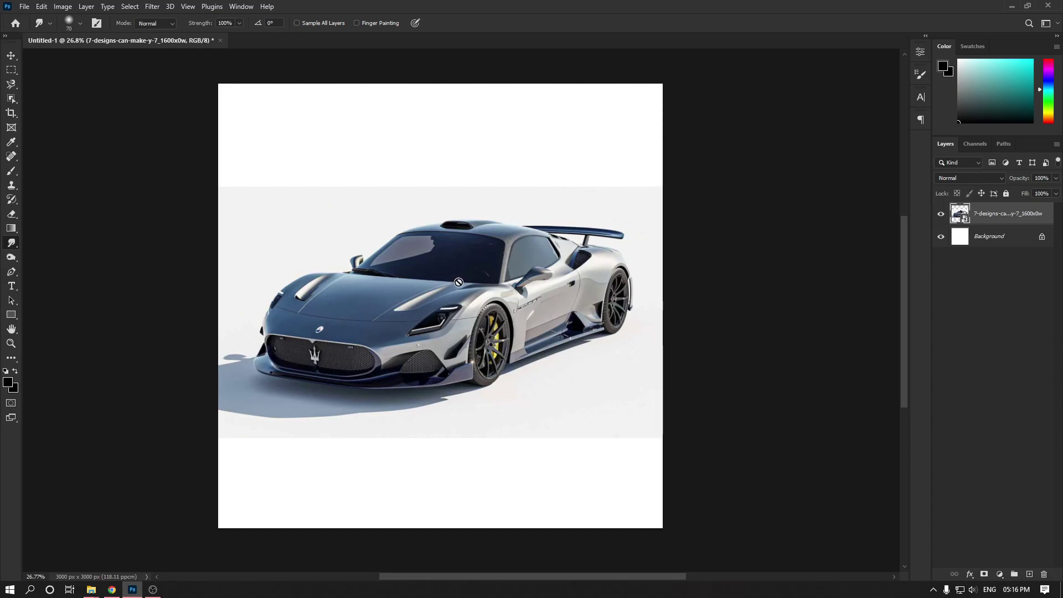
key(ctrl+n)
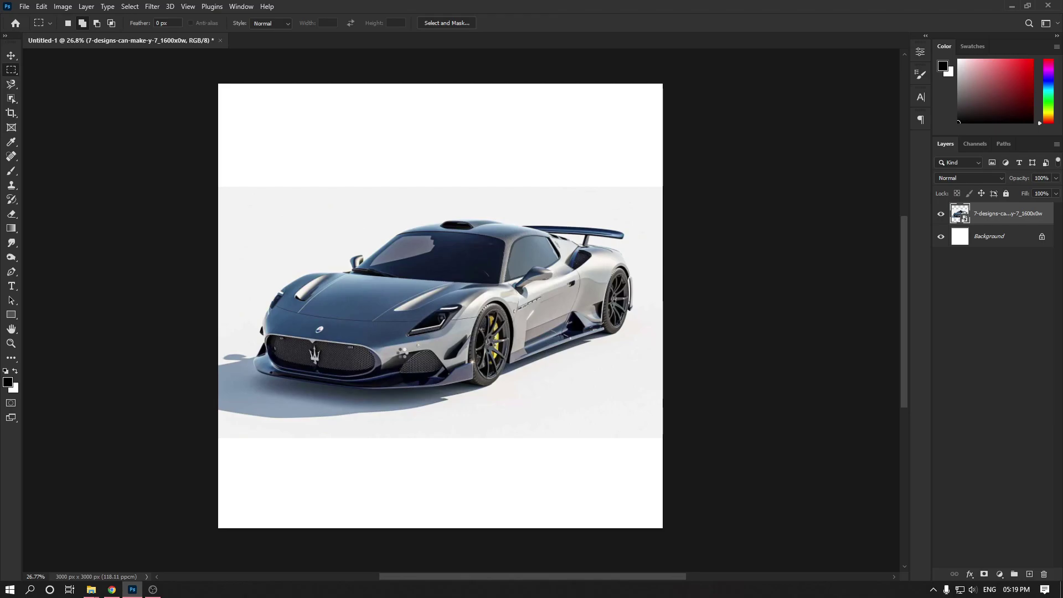
key(t)
click(326, 235)
text(asfdsdsd)
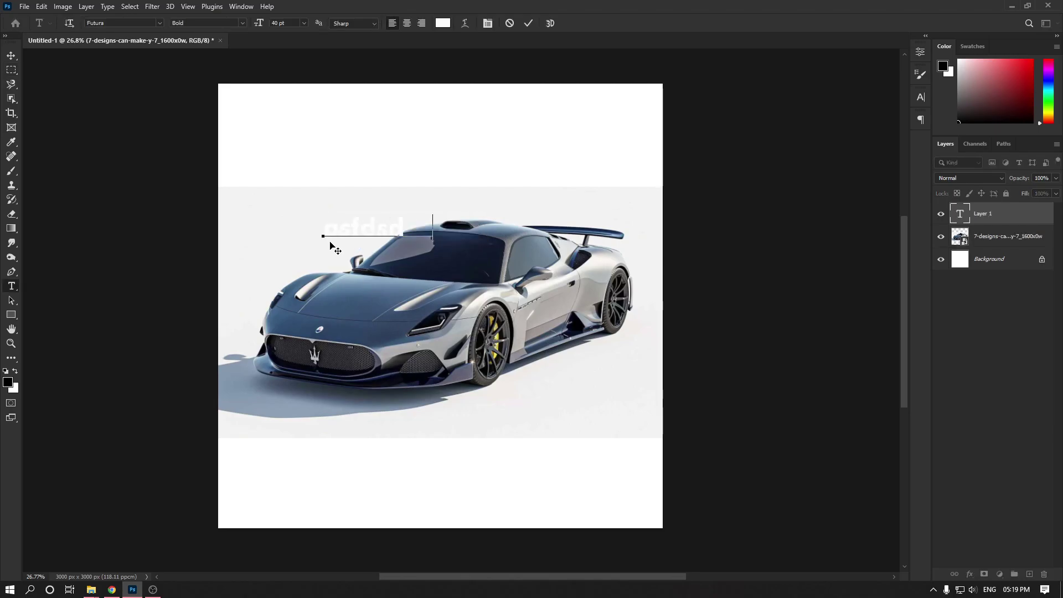
click(443, 23)
click(867, 101)
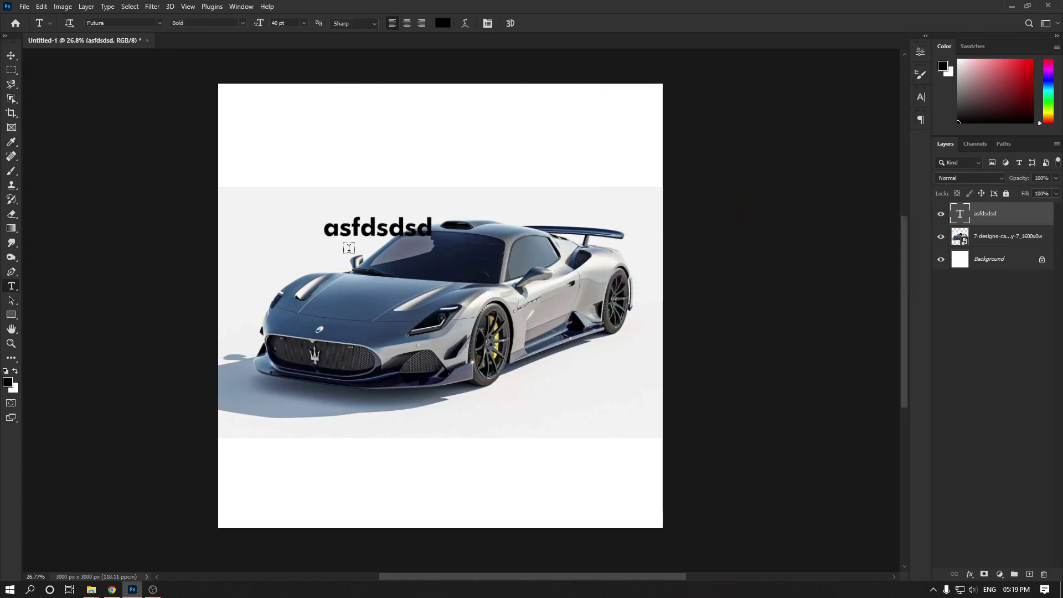
click(372, 156)
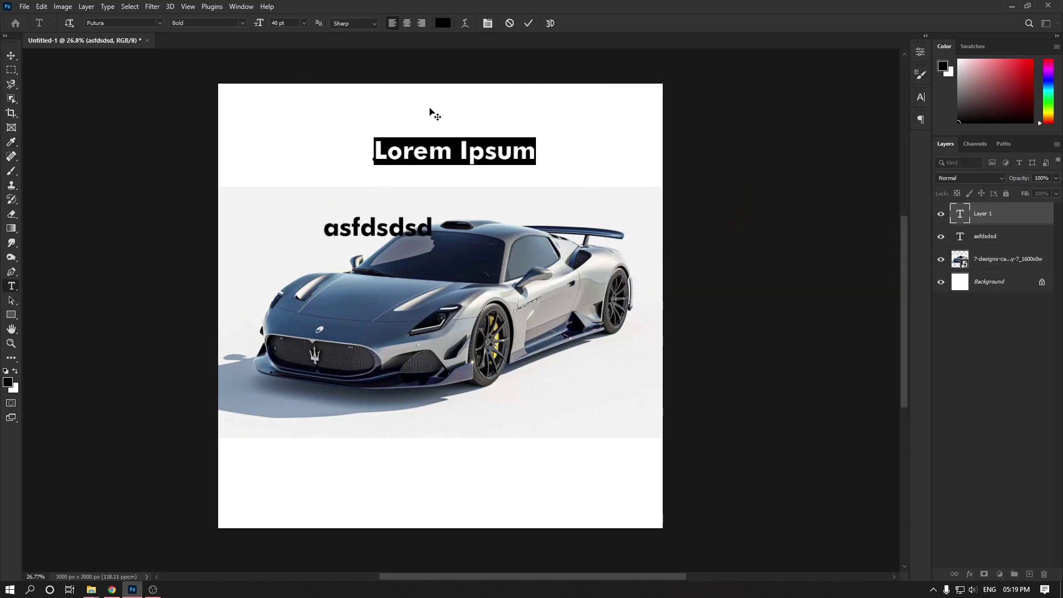
click(508, 23)
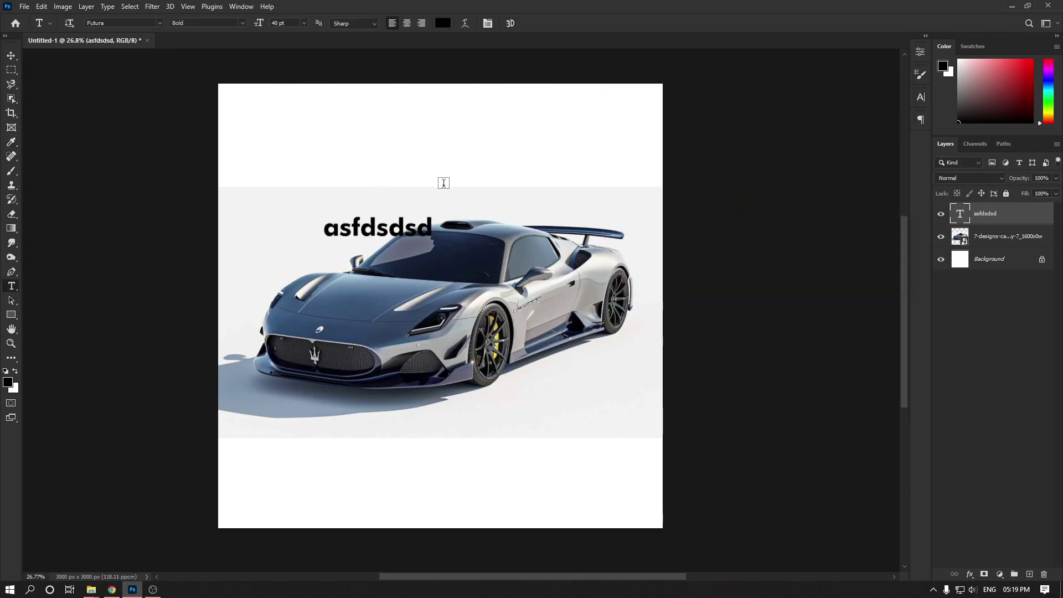
key(Delete)
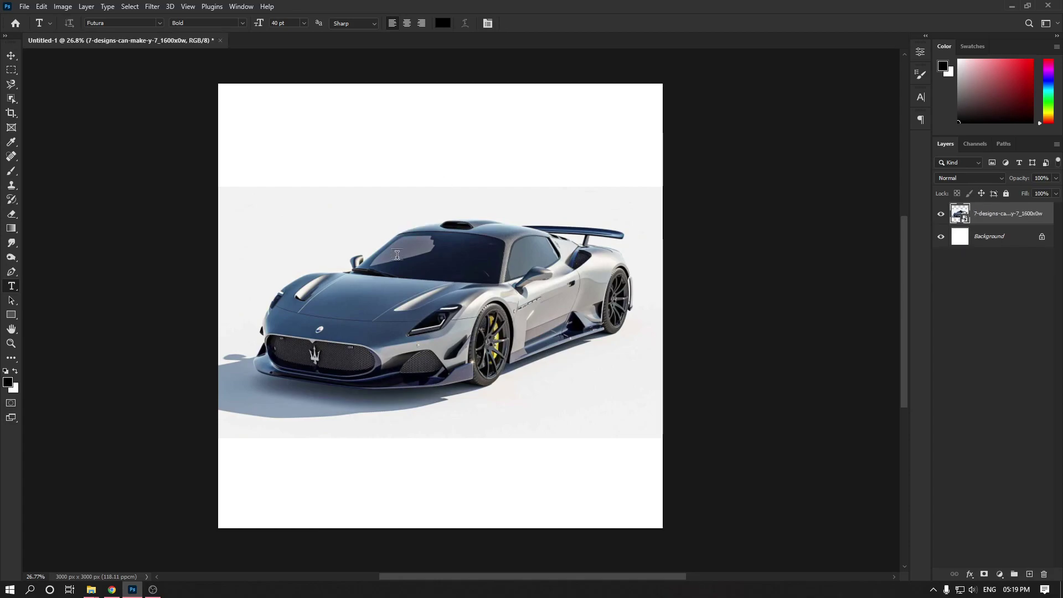